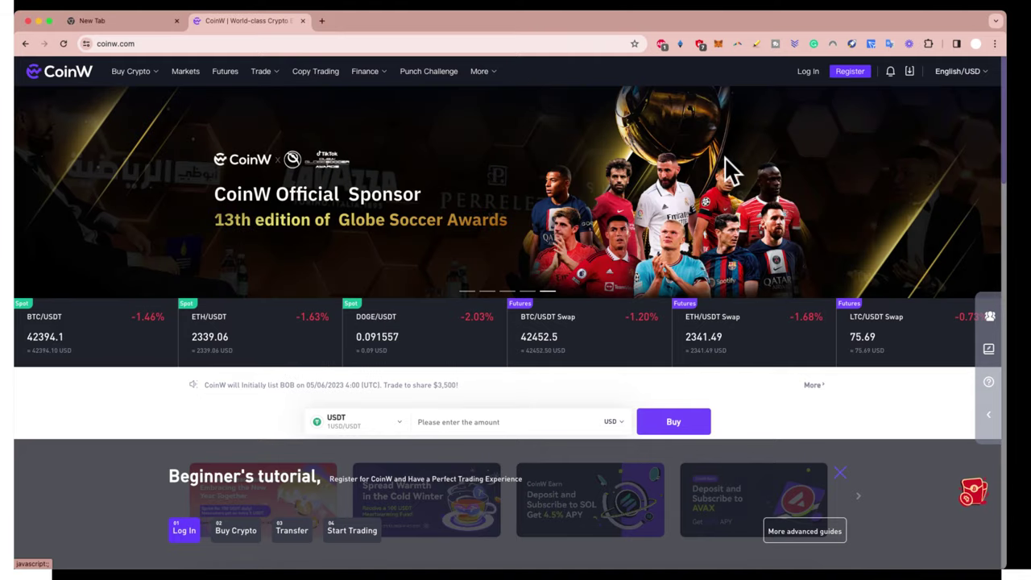
- Open the CoinW registration form and click into its optional invitation code field
{"action": "left_click", "coordinate": [846, 74]}
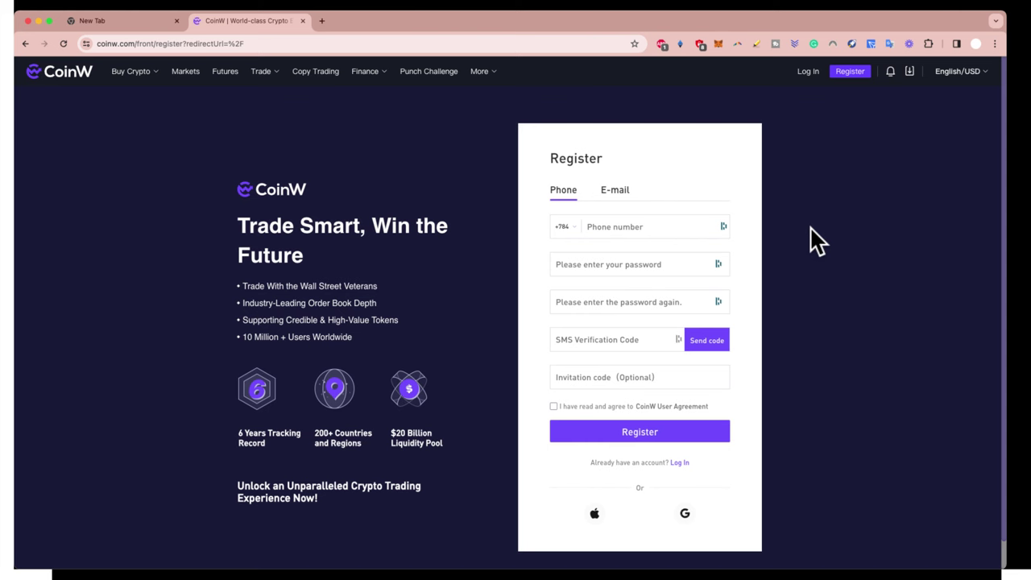
{"action": "left_click", "coordinate": [571, 377]}
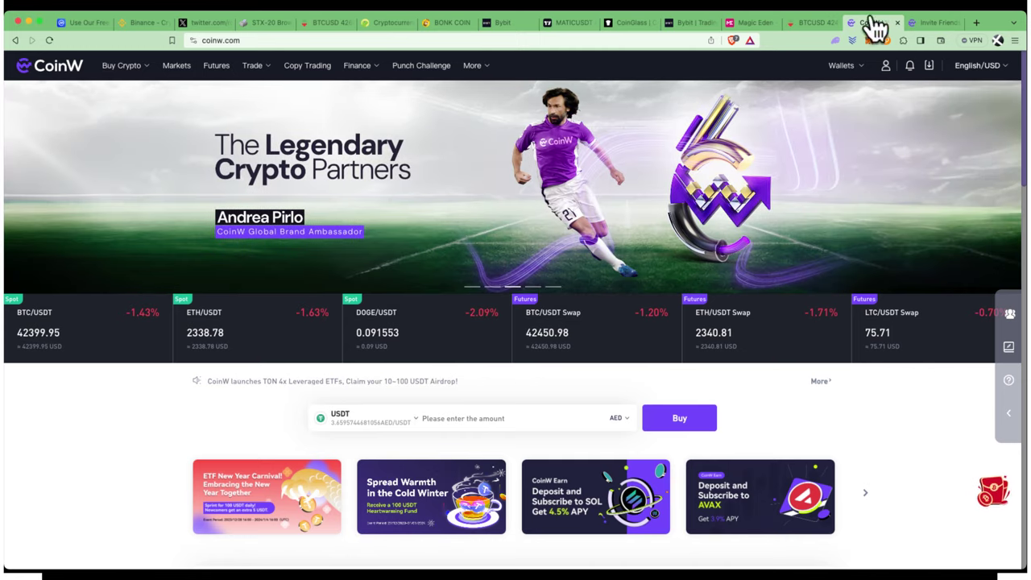
- Review the Invite Friends page's 113 referrals, 30% rebate rate, referral link and code, then zoom out
{"action": "left_click", "coordinate": [934, 25]}
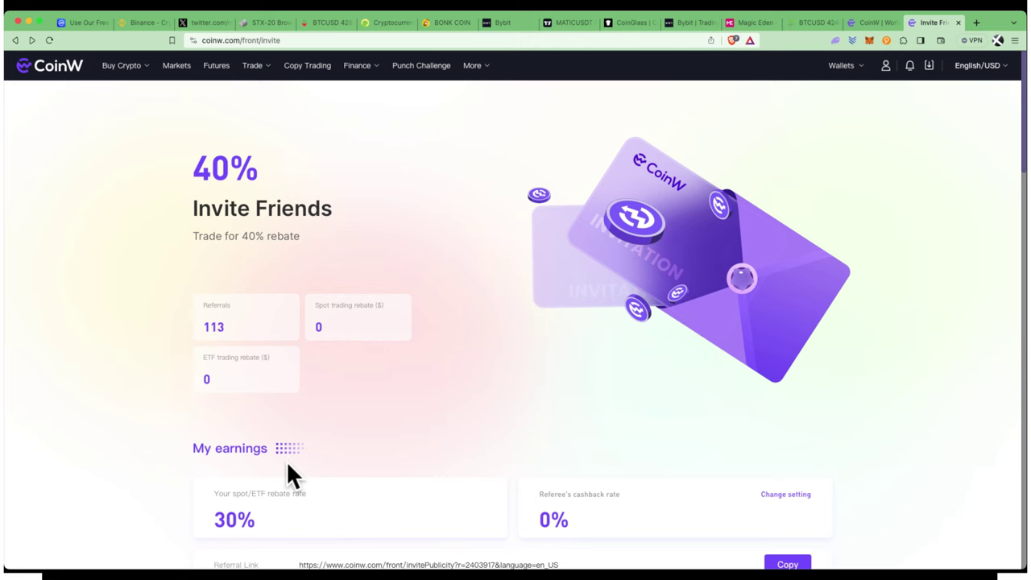
{"action": "scroll", "coordinate": [287, 465], "scroll_direction": "down", "scroll_amount": 2}
{"action": "scroll", "coordinate": [288, 465], "scroll_direction": "up", "scroll_amount": 2}
{"action": "scroll", "coordinate": [461, 403], "scroll_direction": "down", "scroll_amount": 1}
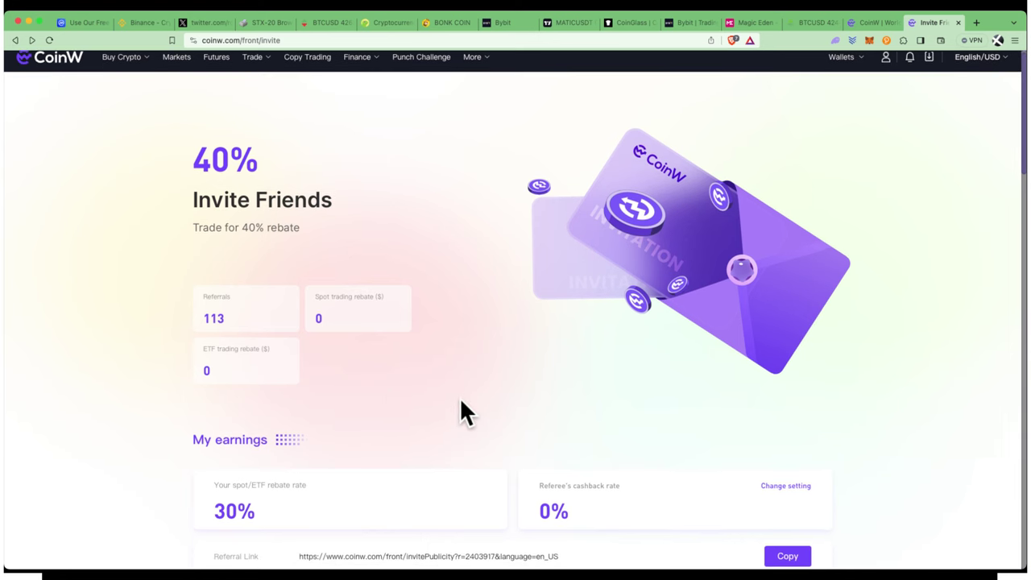
{"action": "scroll", "coordinate": [460, 397], "scroll_direction": "down", "scroll_amount": 2}
{"action": "scroll", "coordinate": [362, 500], "scroll_direction": "down", "scroll_amount": 1}
{"action": "scroll", "coordinate": [180, 391], "scroll_direction": "up", "scroll_amount": 5}
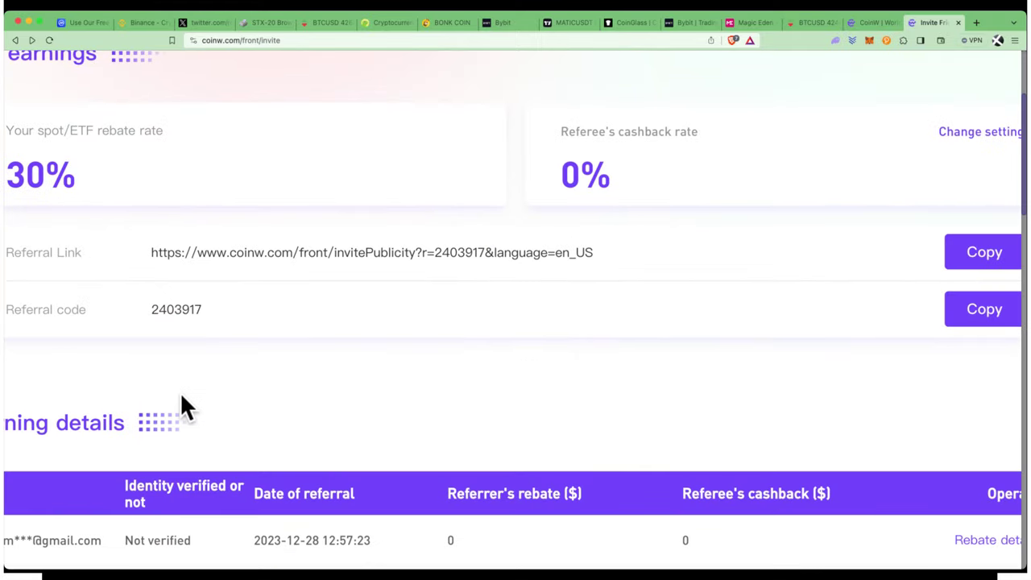
{"action": "scroll", "coordinate": [194, 318], "scroll_direction": "left", "scroll_amount": 1}
{"action": "left_click", "coordinate": [192, 310]}
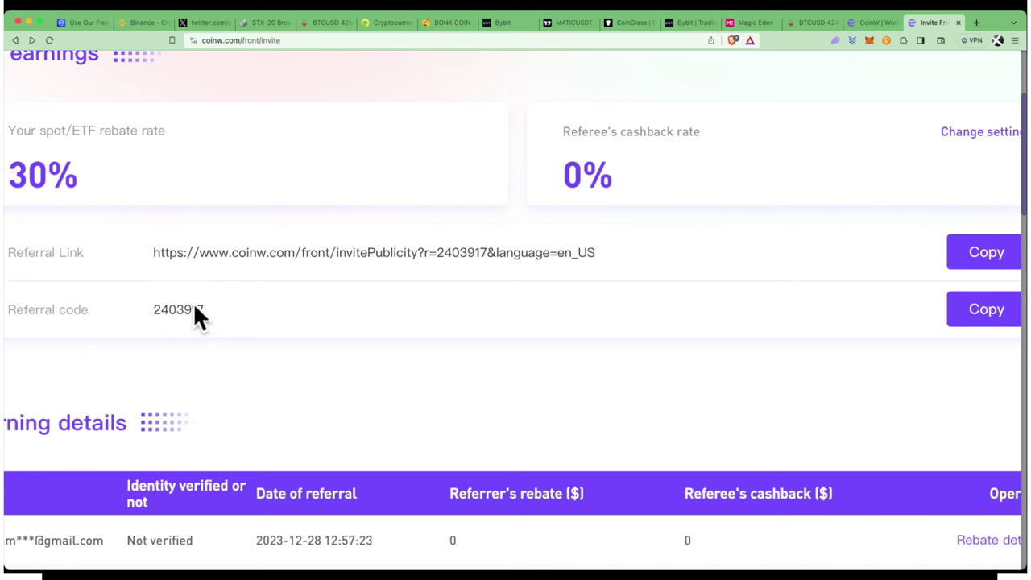
{"action": "scroll", "coordinate": [253, 313], "scroll_direction": "up", "scroll_amount": 10}
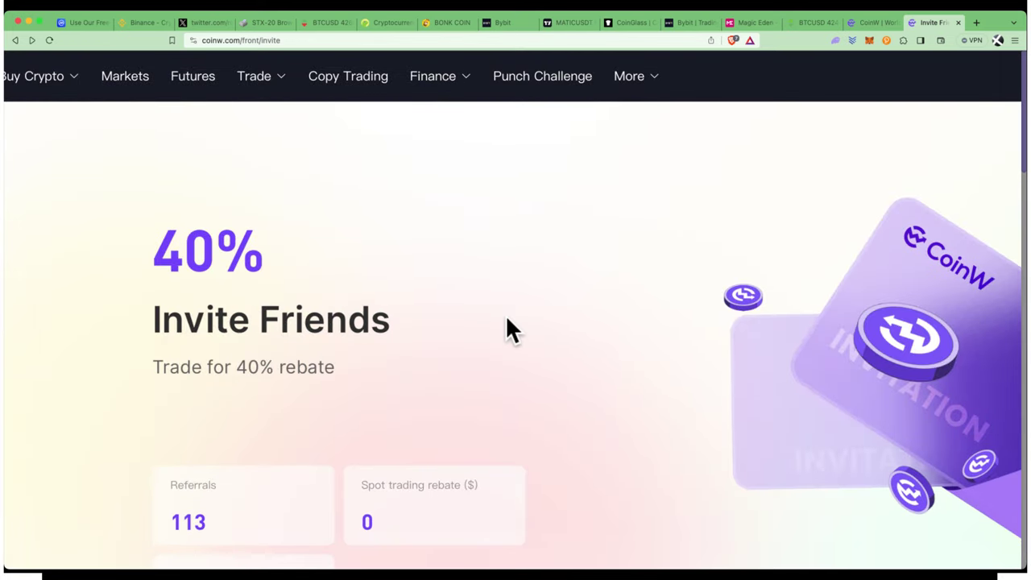
{"action": "key", "text": "ctrl+minus"}
{"action": "key", "text": "ctrl+minus"}
{"action": "key", "text": "ctrl+minus"}
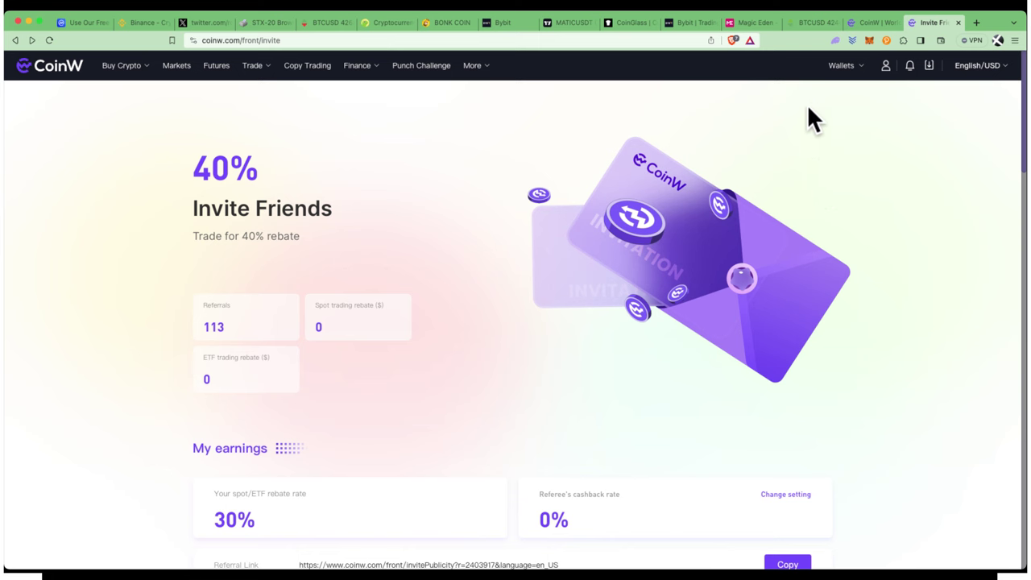
- From Wallets > Assets Overview, open Deposit and inspect the Currency and network type lists without choosing
{"action": "mouse_move", "coordinate": [840, 66]}
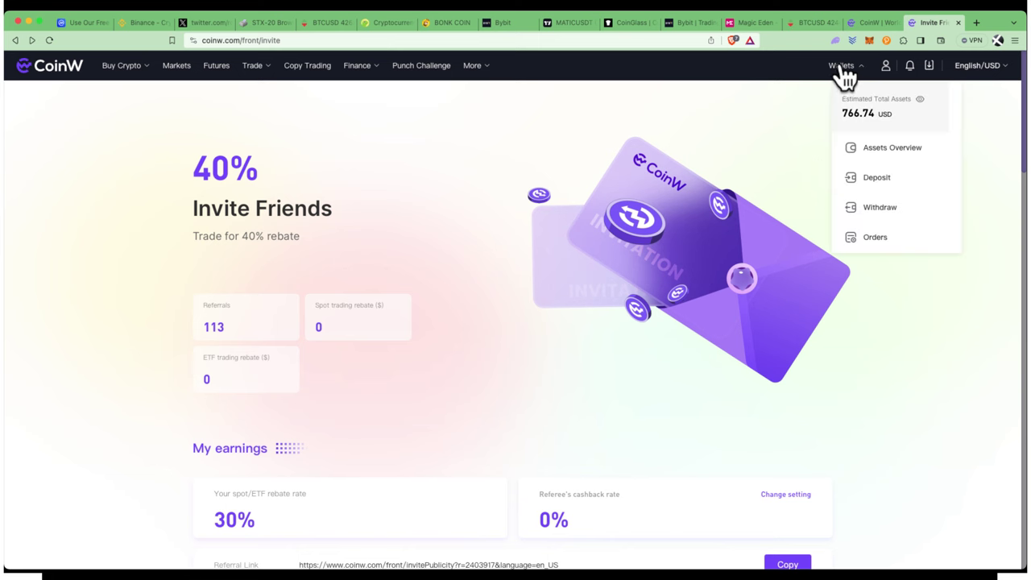
{"action": "left_click", "coordinate": [882, 149]}
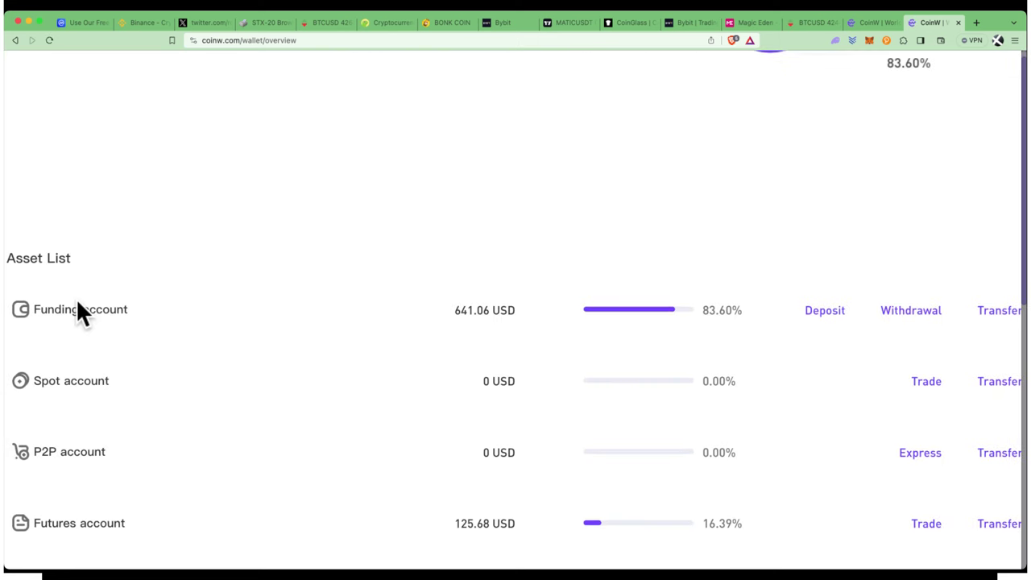
{"action": "left_click", "coordinate": [828, 316]}
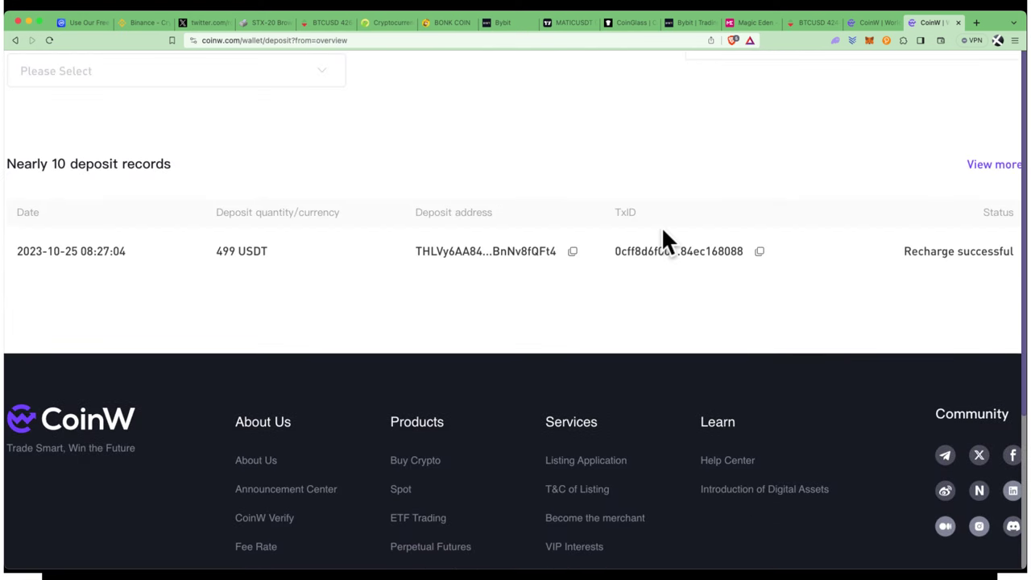
{"action": "scroll", "coordinate": [661, 226], "scroll_direction": "up", "scroll_amount": 3}
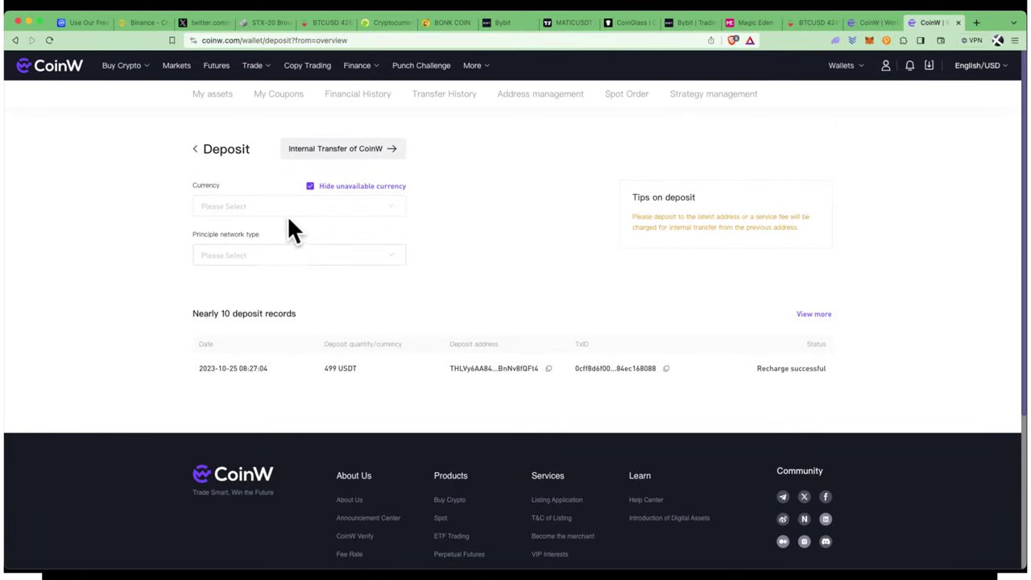
{"action": "left_click", "coordinate": [282, 207]}
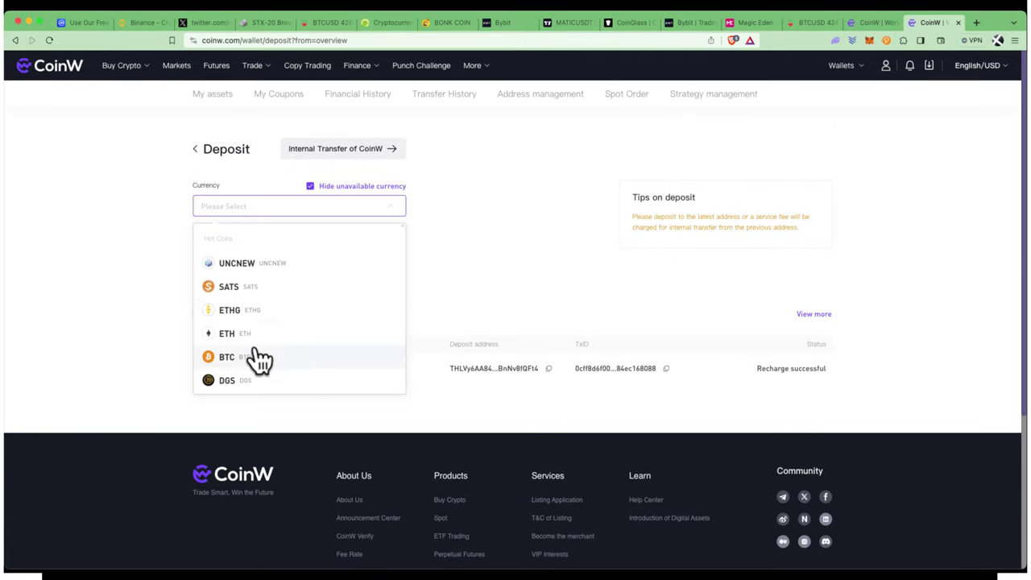
{"action": "left_click", "coordinate": [121, 287]}
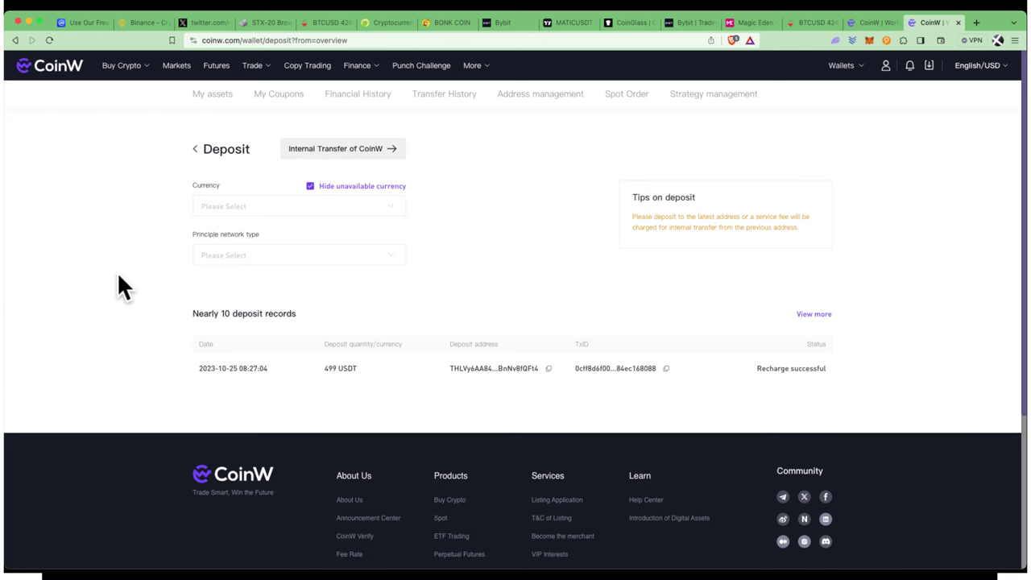
{"action": "left_click", "coordinate": [263, 256]}
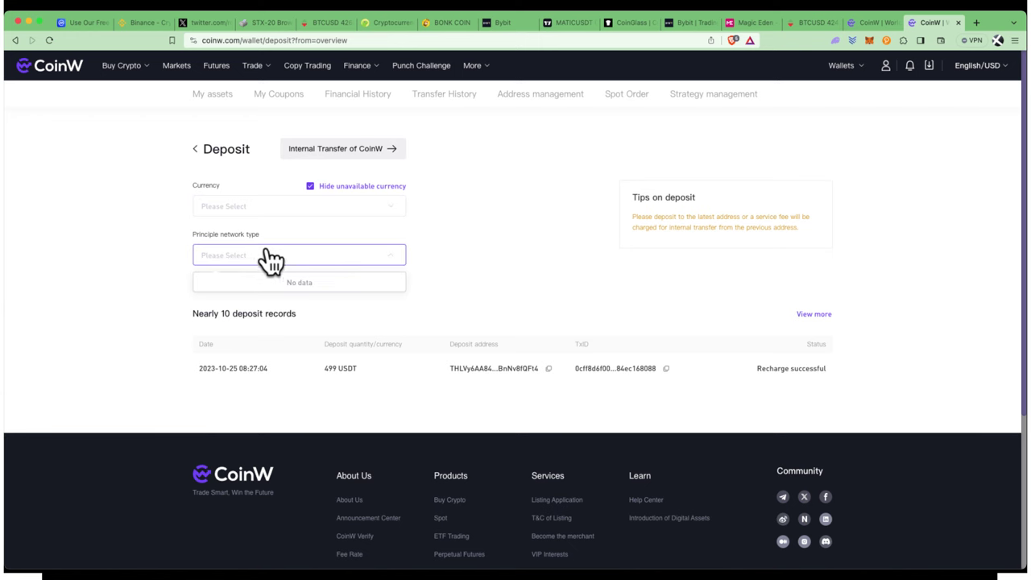
{"action": "left_click", "coordinate": [168, 257]}
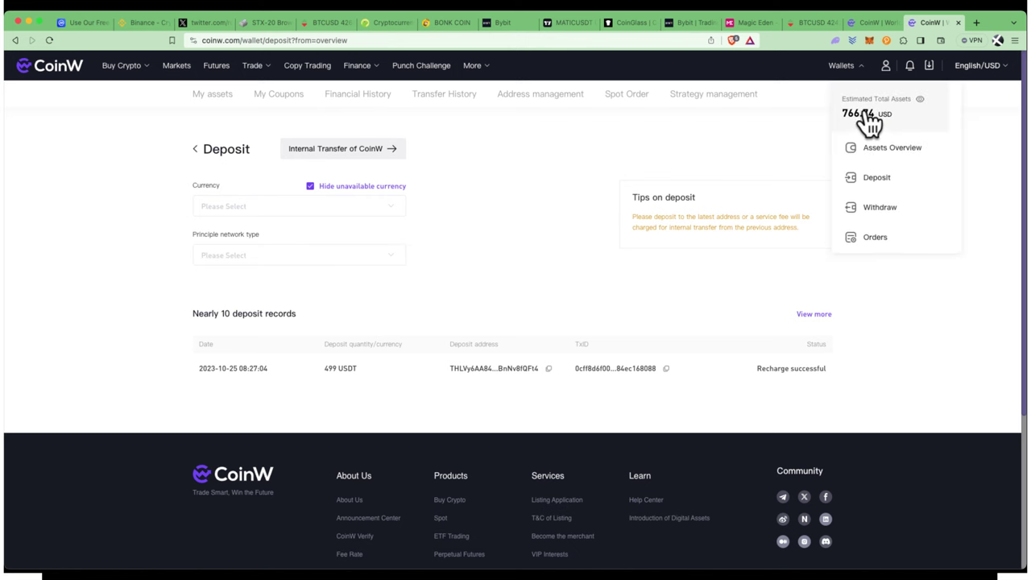
- Check the Funding, Spot and Futures balances in Assets Overview, then go to Markets
{"action": "mouse_move", "coordinate": [851, 73]}
{"action": "left_click", "coordinate": [878, 141]}
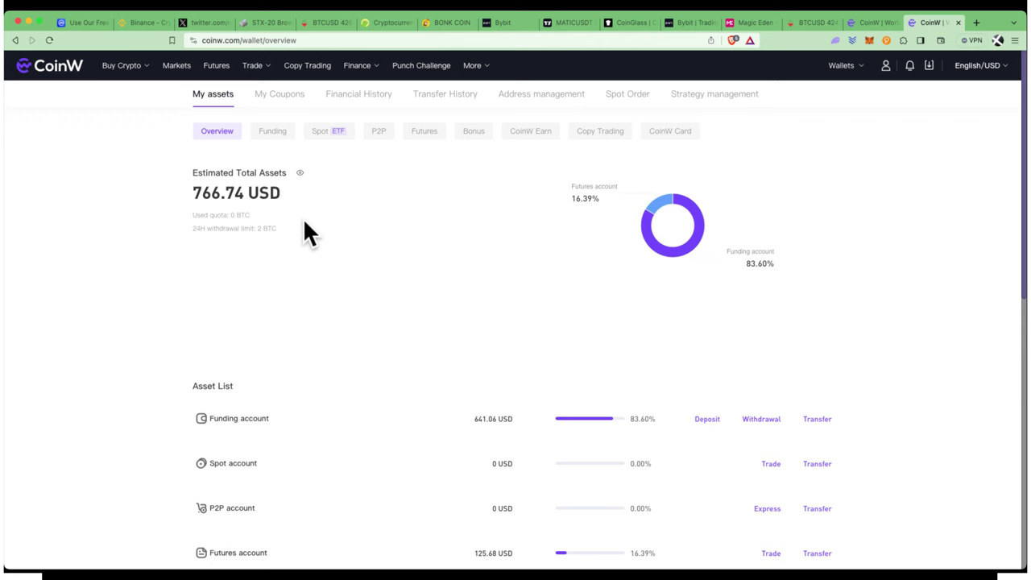
{"action": "left_click", "coordinate": [272, 133]}
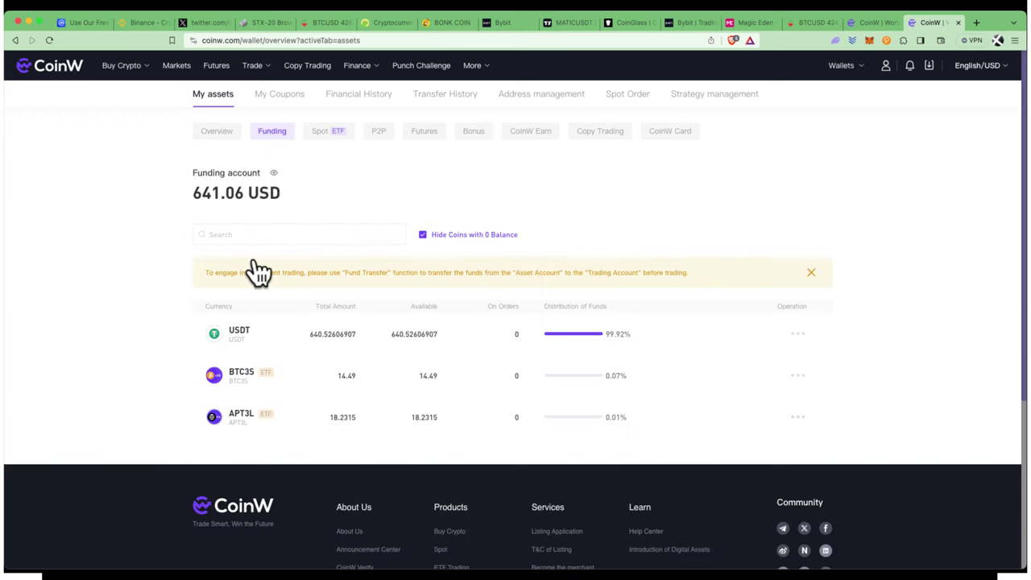
{"action": "left_click", "coordinate": [316, 134]}
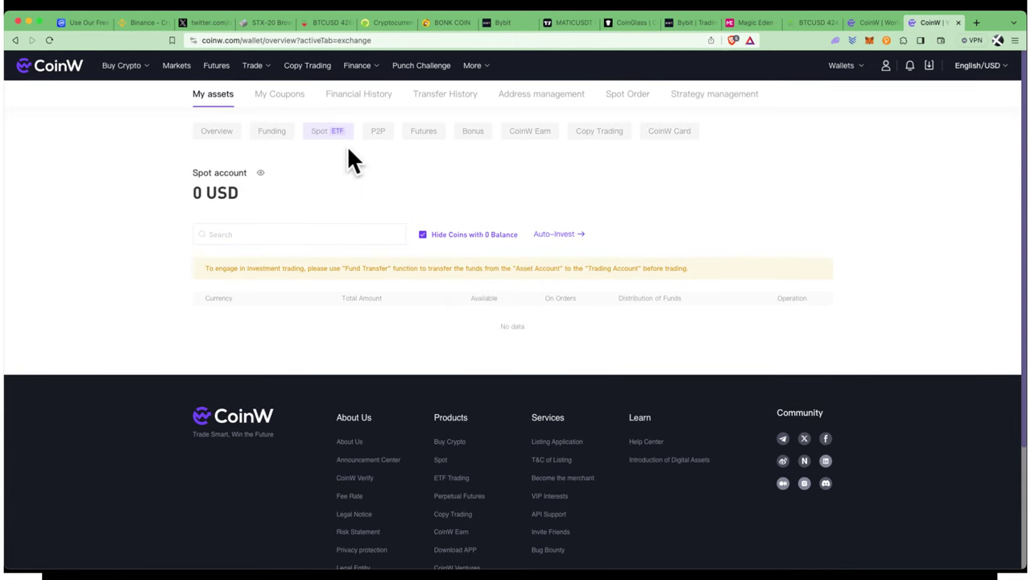
{"action": "left_click", "coordinate": [418, 130]}
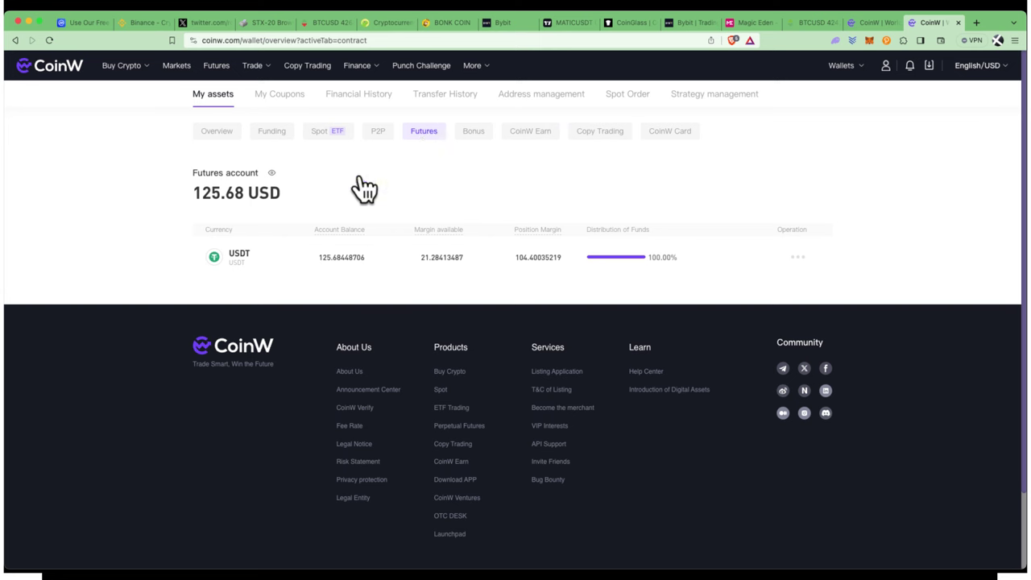
{"action": "left_click", "coordinate": [324, 133]}
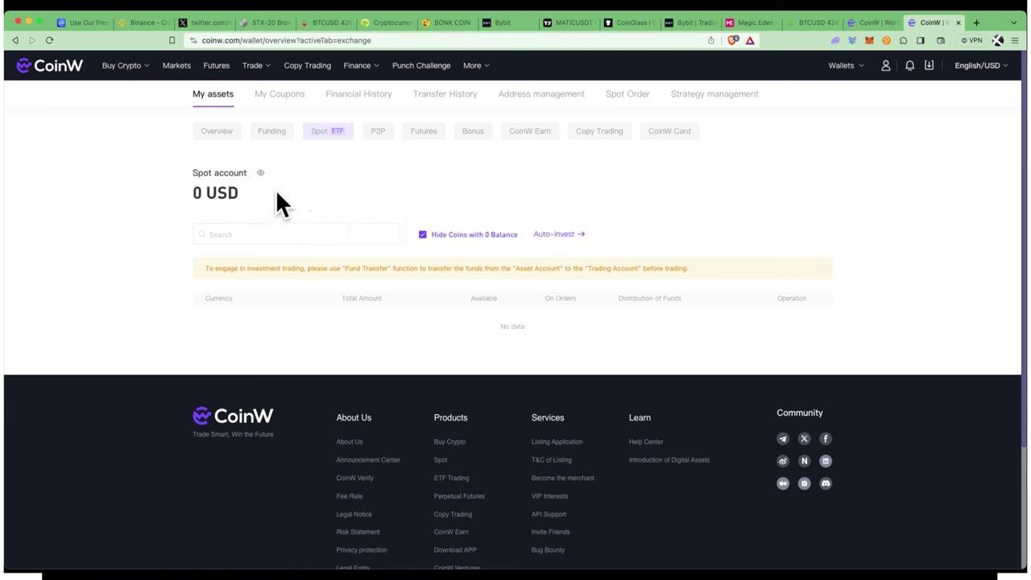
{"action": "left_click", "coordinate": [178, 66]}
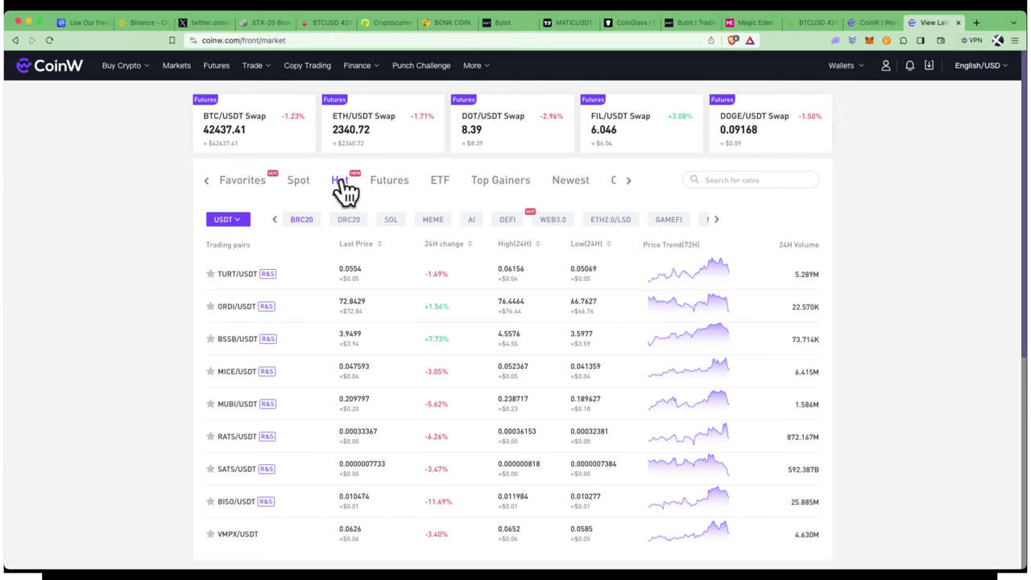
- Browse the Top Gainers list and the hot BRC20, DRC20, SOL and MEME pair lists
{"action": "left_click", "coordinate": [491, 182]}
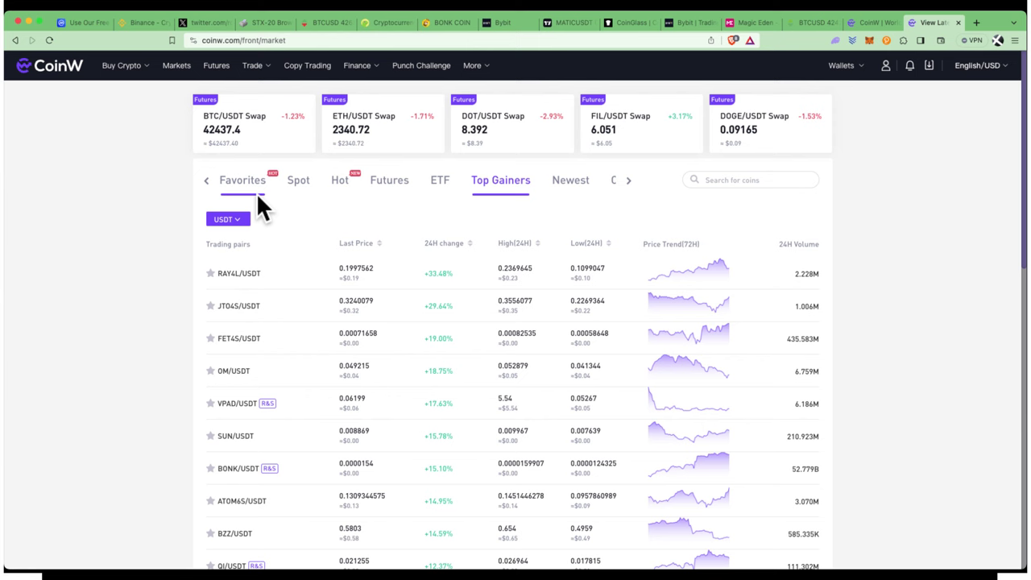
{"action": "left_click", "coordinate": [341, 185]}
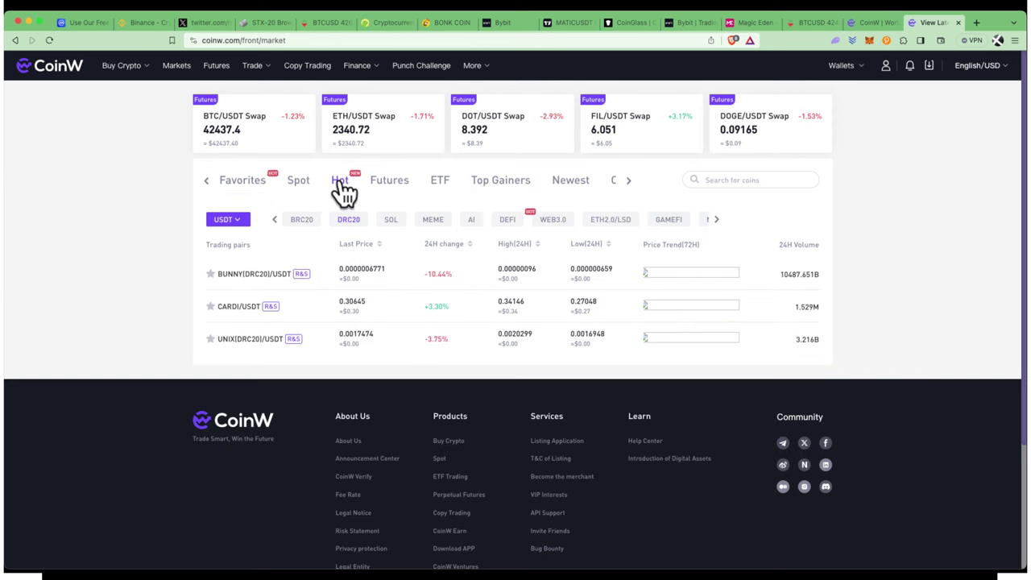
{"action": "left_click", "coordinate": [301, 222]}
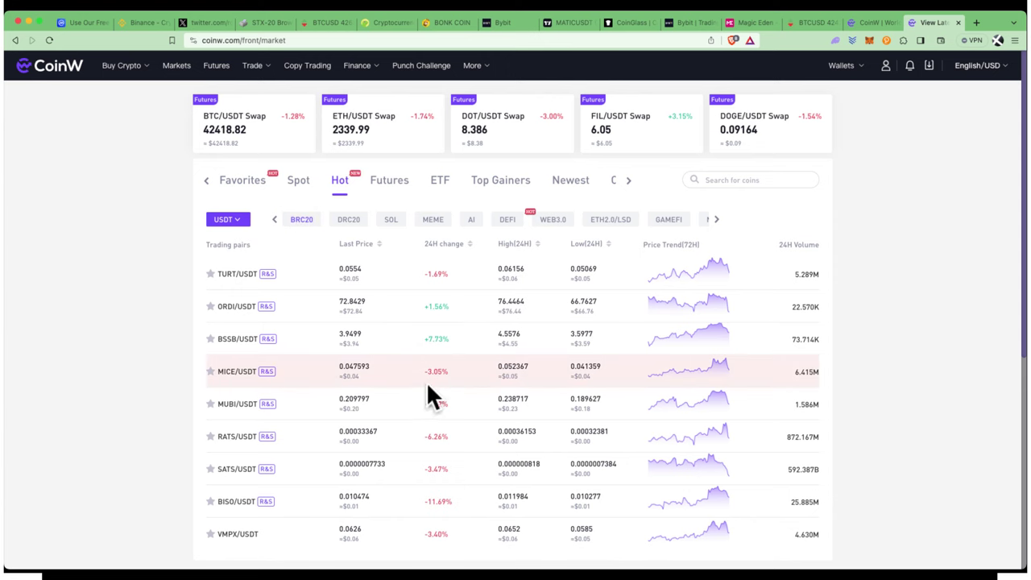
{"action": "scroll", "coordinate": [429, 395], "scroll_direction": "down", "scroll_amount": 1}
{"action": "scroll", "coordinate": [431, 397], "scroll_direction": "down", "scroll_amount": 3}
{"action": "scroll", "coordinate": [431, 396], "scroll_direction": "up", "scroll_amount": 3}
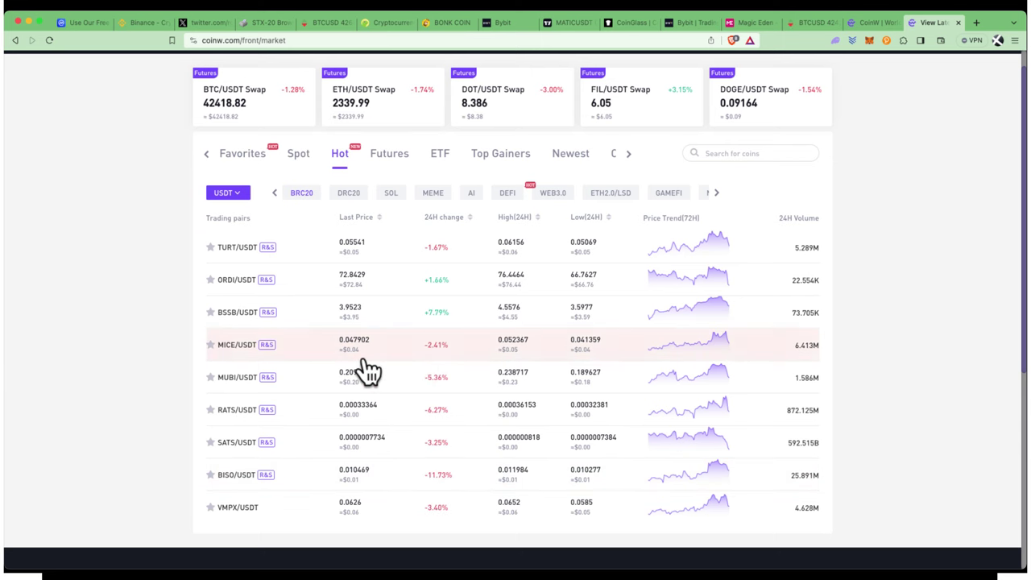
{"action": "scroll", "coordinate": [346, 205], "scroll_direction": "up", "scroll_amount": 5}
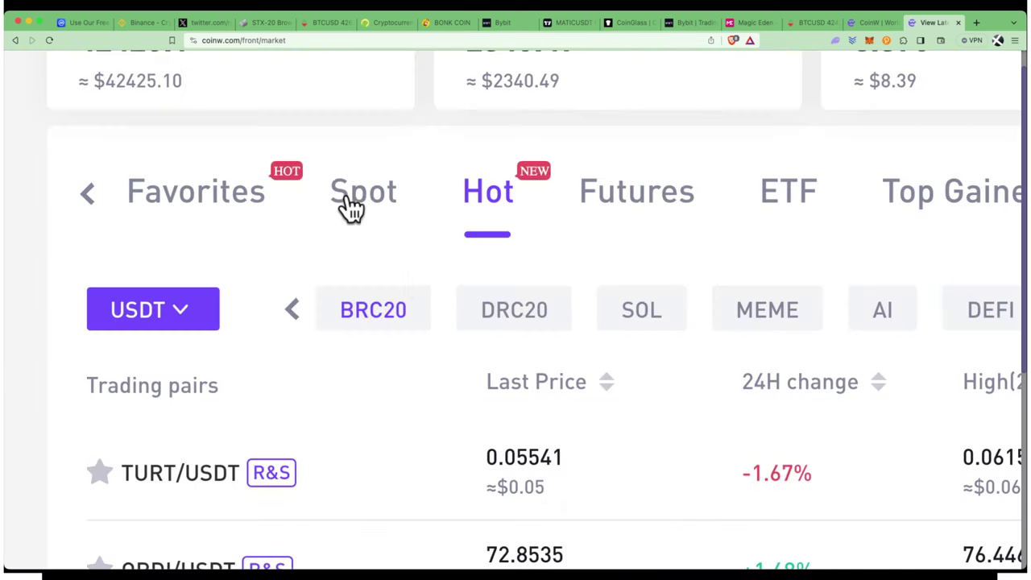
{"action": "left_click", "coordinate": [532, 313]}
{"action": "scroll", "coordinate": [532, 313], "scroll_direction": "down", "scroll_amount": 5}
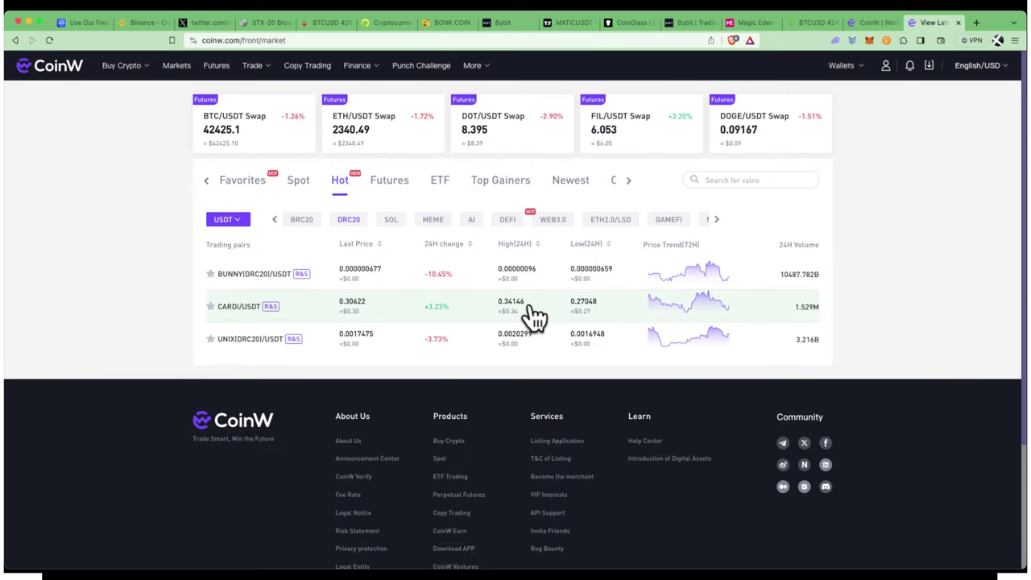
{"action": "left_click", "coordinate": [392, 226]}
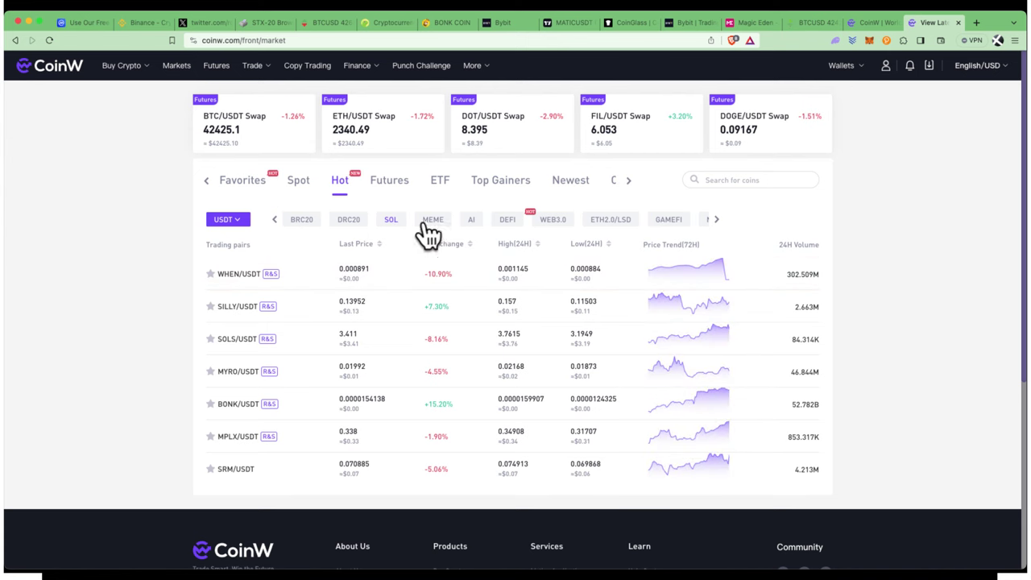
{"action": "left_click", "coordinate": [433, 223]}
{"action": "scroll", "coordinate": [474, 307], "scroll_direction": "down", "scroll_amount": 1}
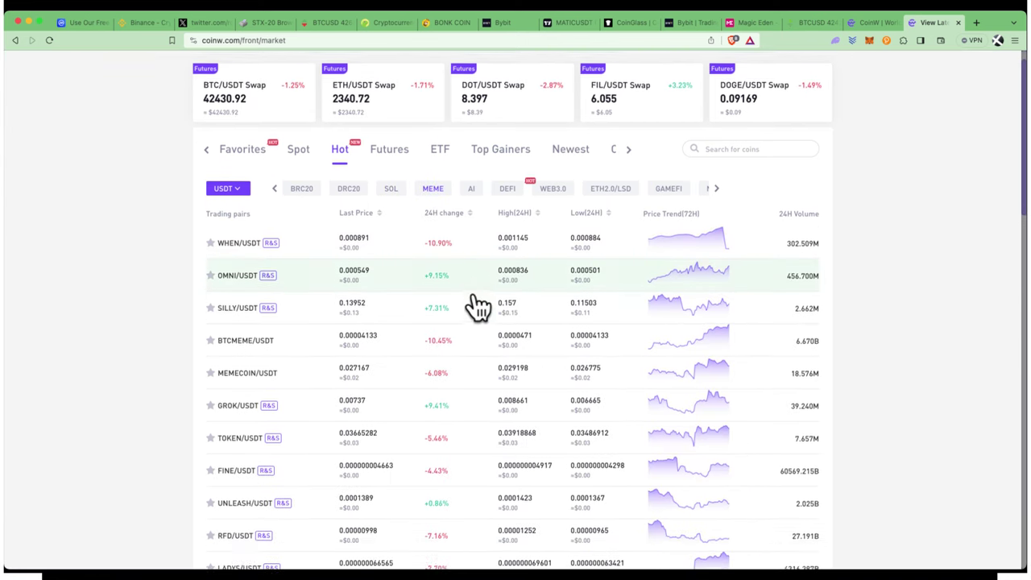
{"action": "scroll", "coordinate": [478, 306], "scroll_direction": "down", "scroll_amount": 1}
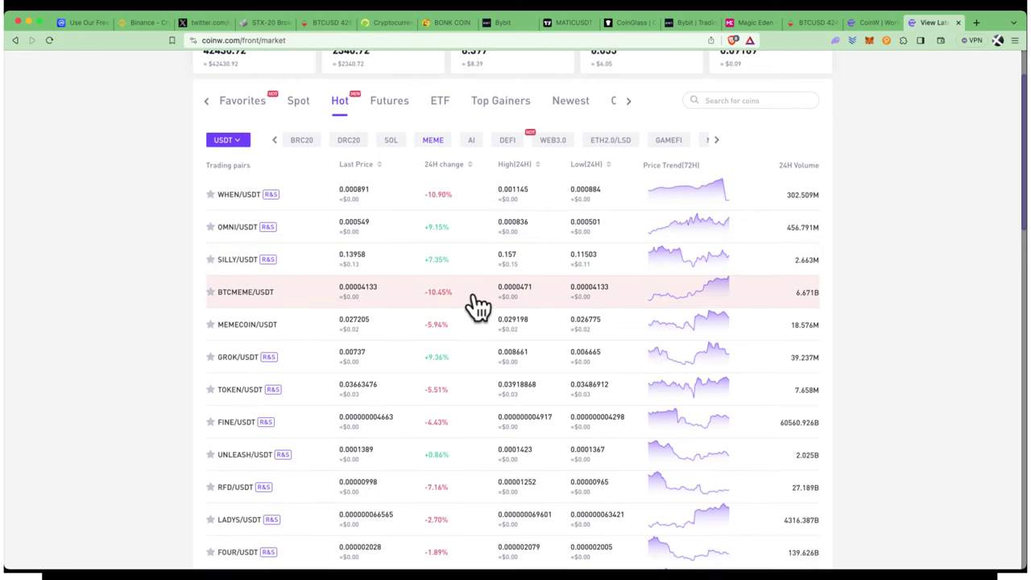
{"action": "scroll", "coordinate": [483, 315], "scroll_direction": "down", "scroll_amount": 5}
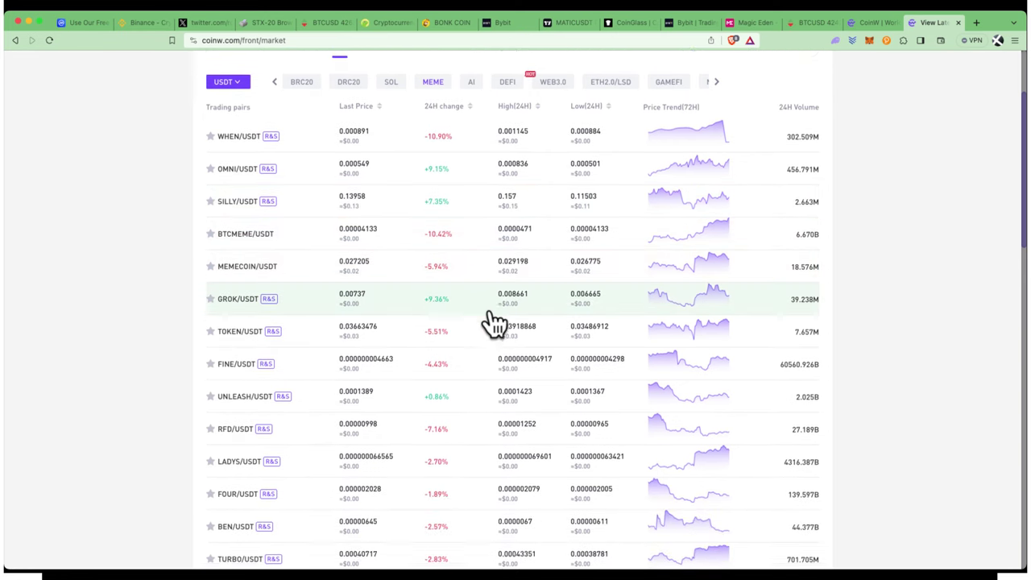
{"action": "scroll", "coordinate": [494, 322], "scroll_direction": "down", "scroll_amount": 6}
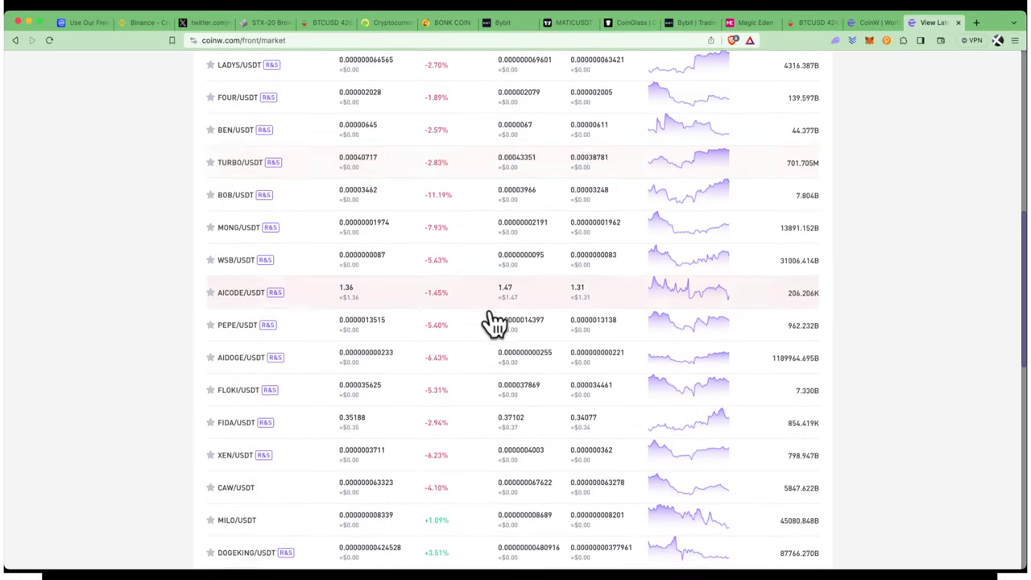
{"action": "scroll", "coordinate": [493, 322], "scroll_direction": "up", "scroll_amount": 11}
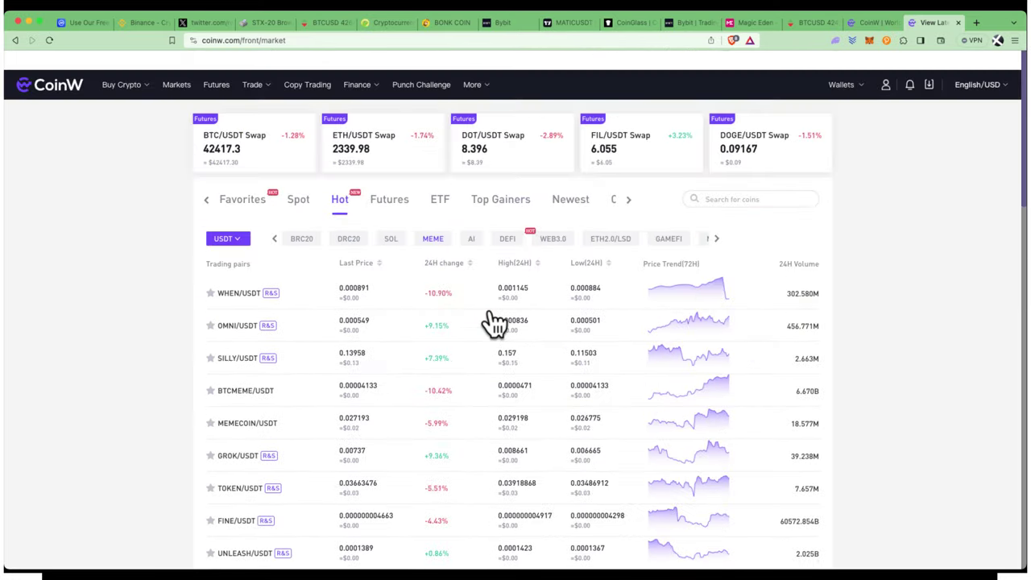
- Check the AI category, return to BRC20, and open the RATS/USDT spot page
{"action": "left_click", "coordinate": [472, 222]}
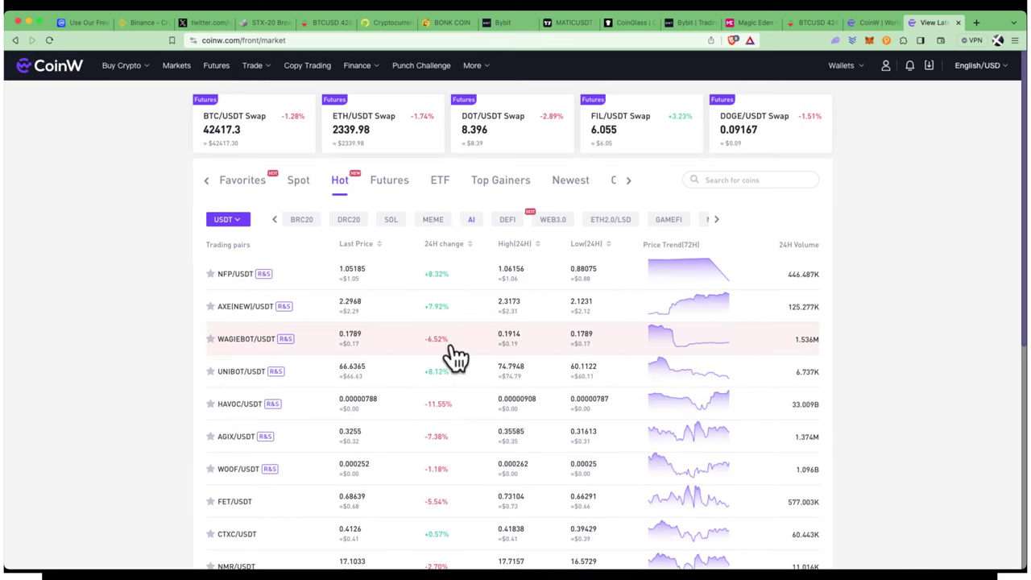
{"action": "left_click", "coordinate": [303, 221]}
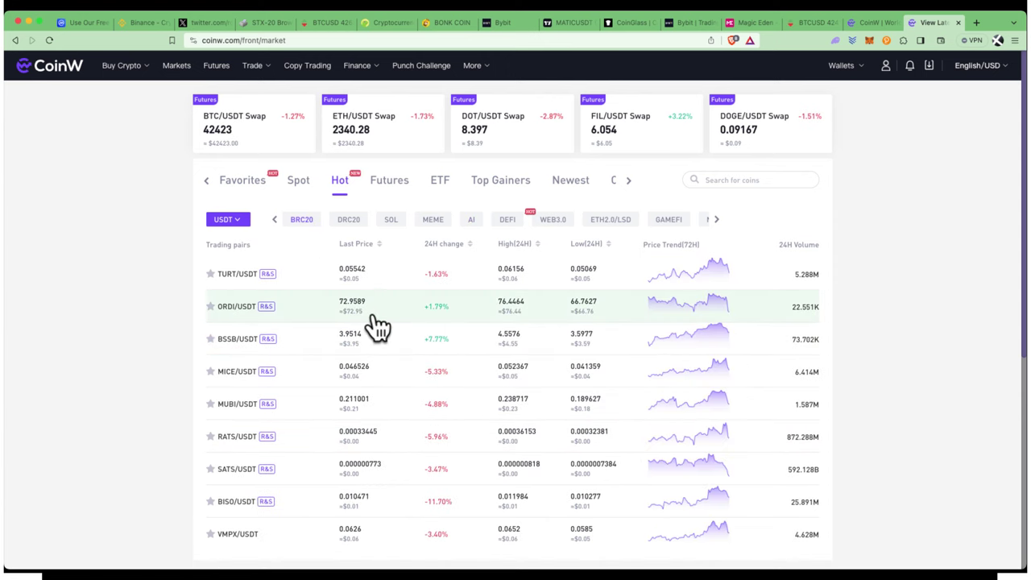
{"action": "scroll", "coordinate": [371, 338], "scroll_direction": "down", "scroll_amount": 1}
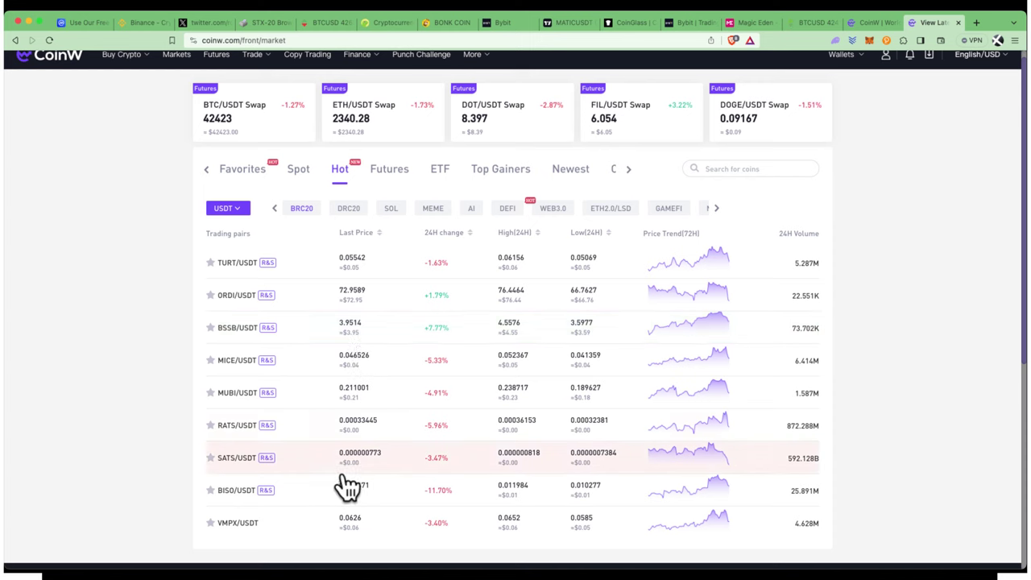
{"action": "left_click", "coordinate": [319, 432]}
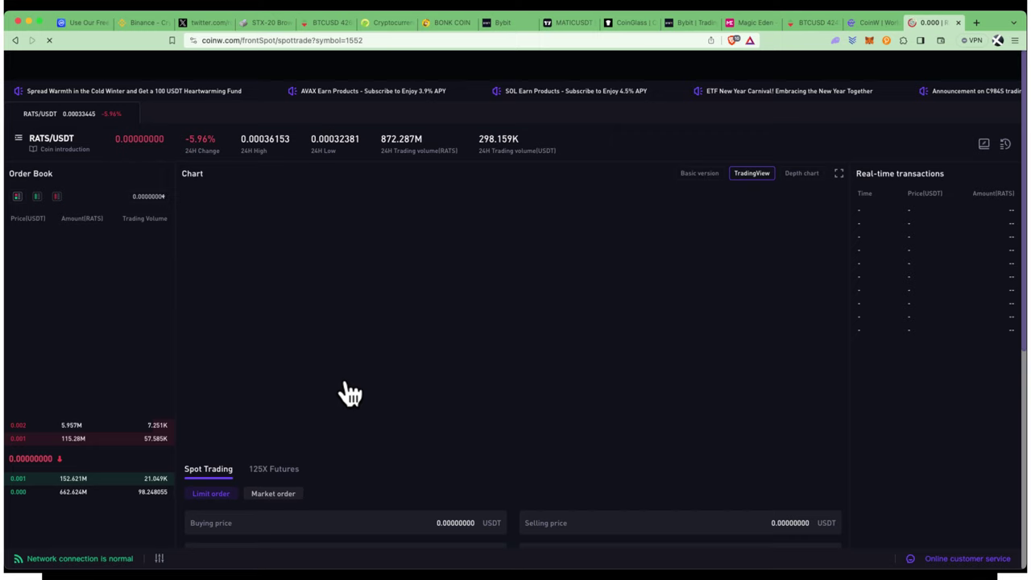
- Scroll the RATS/USDT spot page and switch to 125X perpetual futures trading
{"action": "scroll", "coordinate": [543, 226], "scroll_direction": "down", "scroll_amount": 2}
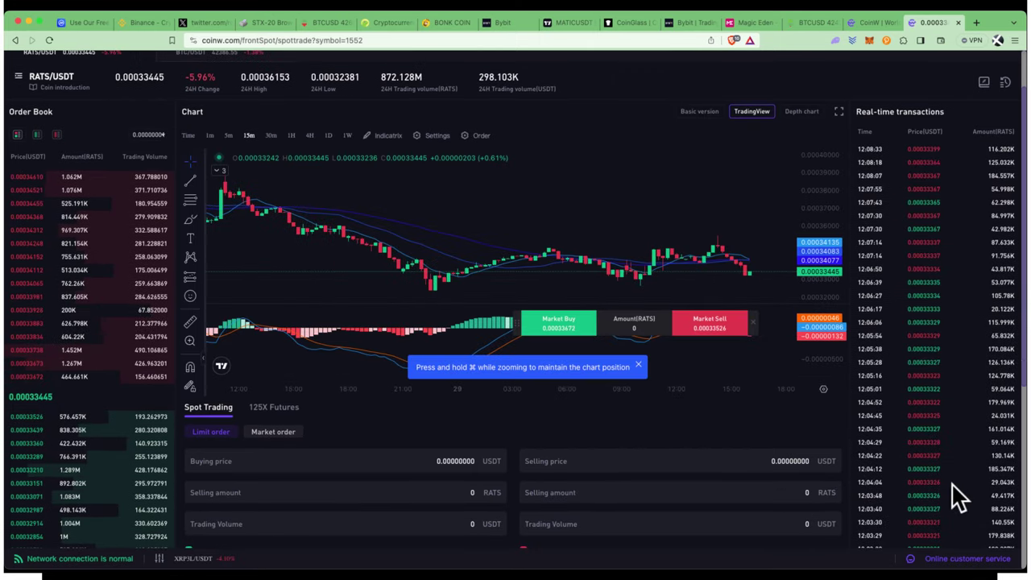
{"action": "scroll", "coordinate": [654, 464], "scroll_direction": "down", "scroll_amount": 2}
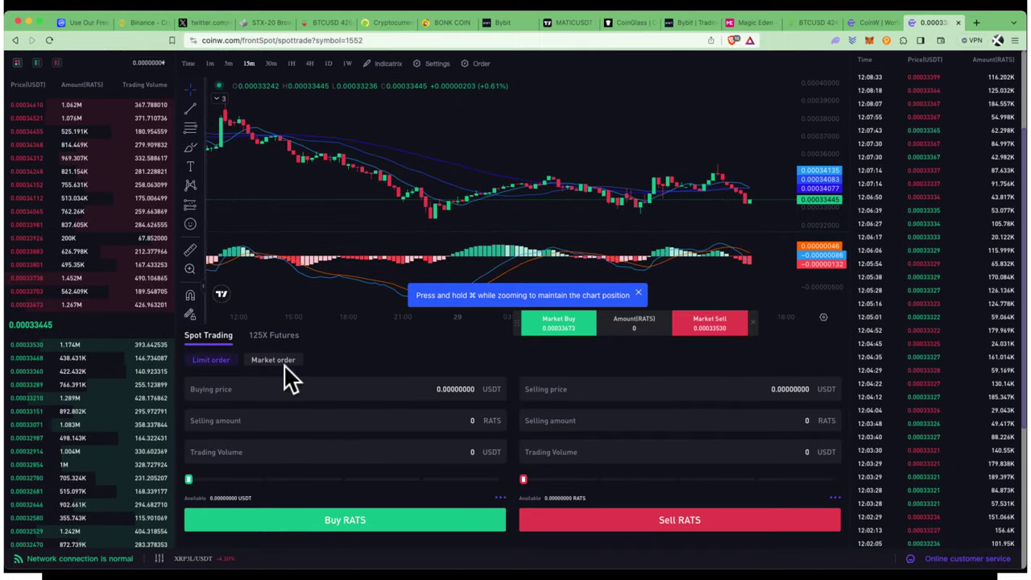
{"action": "scroll", "coordinate": [276, 349], "scroll_direction": "up", "scroll_amount": 5}
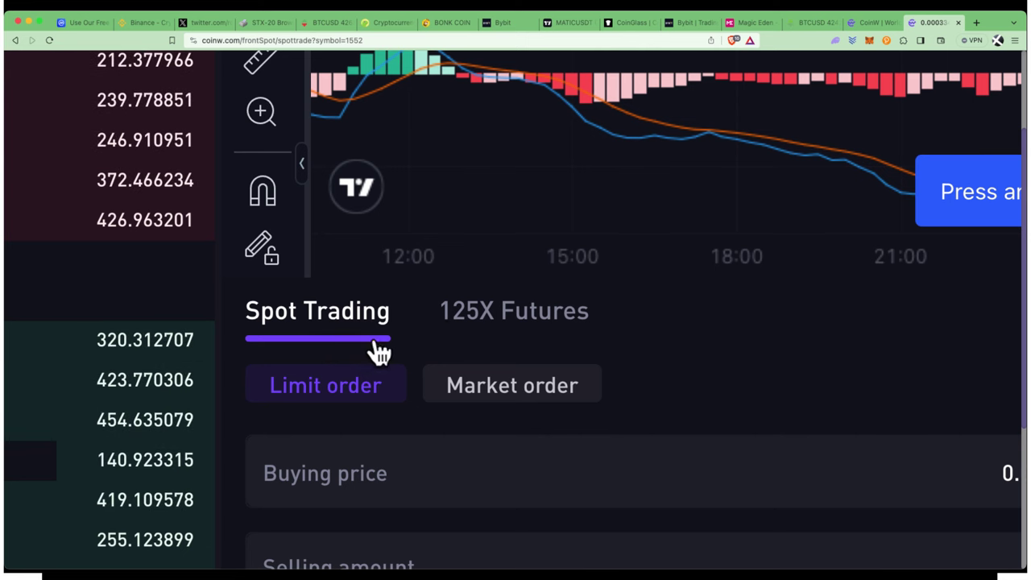
{"action": "left_click", "coordinate": [495, 324]}
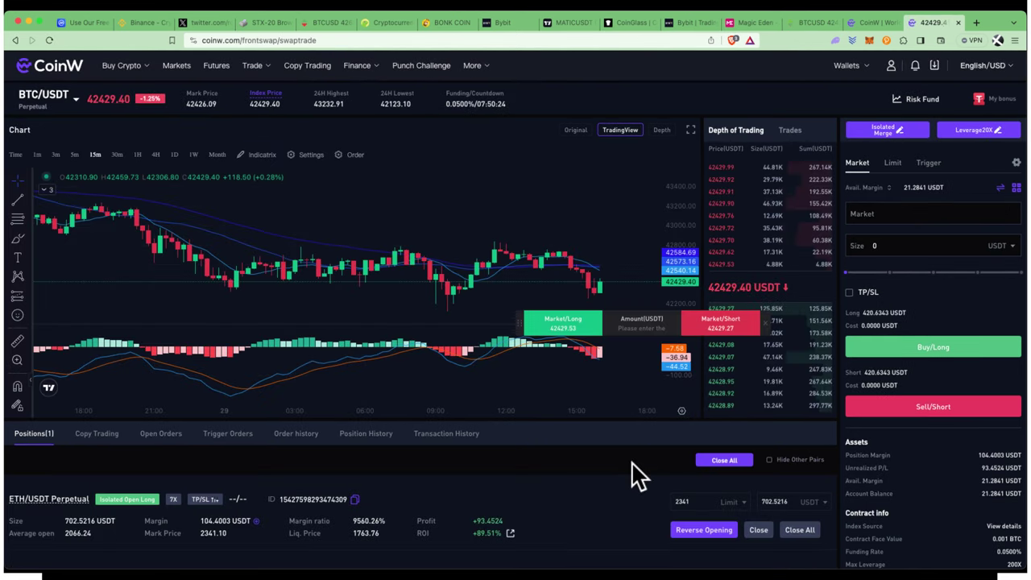
- Search the futures pair list for 'r' and switch the contract to 1000RATS/USDT
{"action": "scroll", "coordinate": [579, 499], "scroll_direction": "down", "scroll_amount": 1}
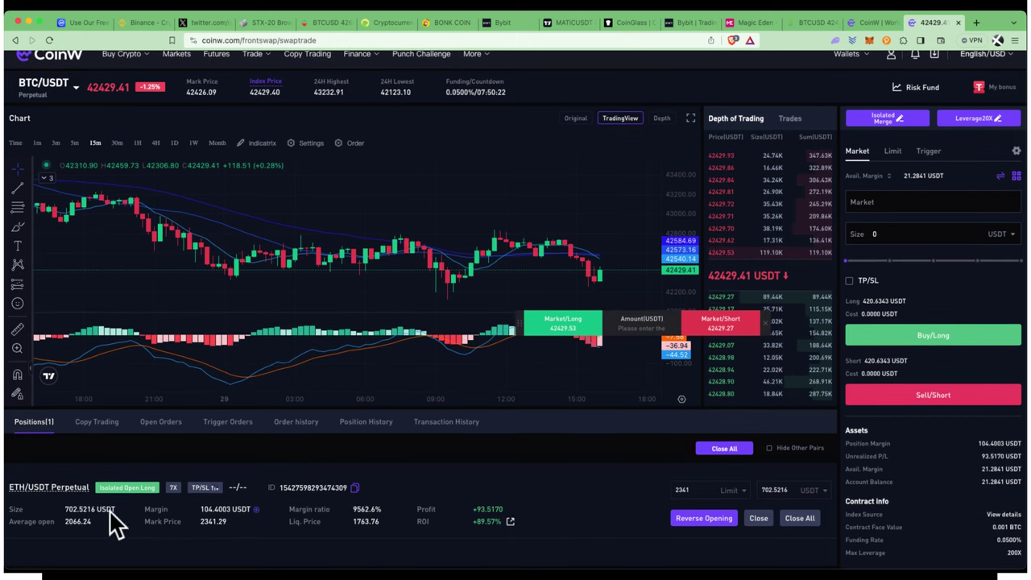
{"action": "scroll", "coordinate": [453, 518], "scroll_direction": "up", "scroll_amount": 5}
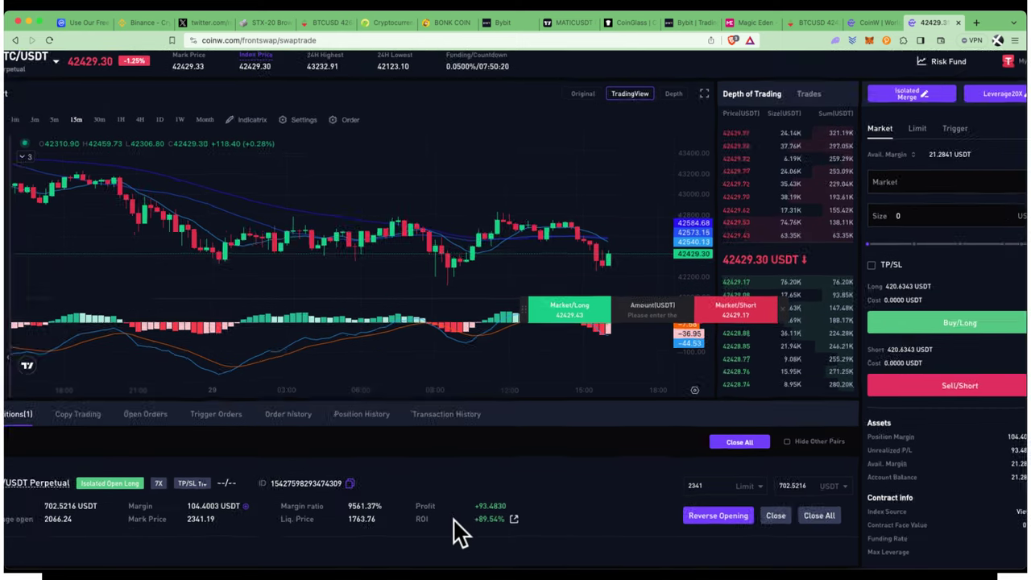
{"action": "scroll", "coordinate": [457, 425], "scroll_direction": "left", "scroll_amount": 3}
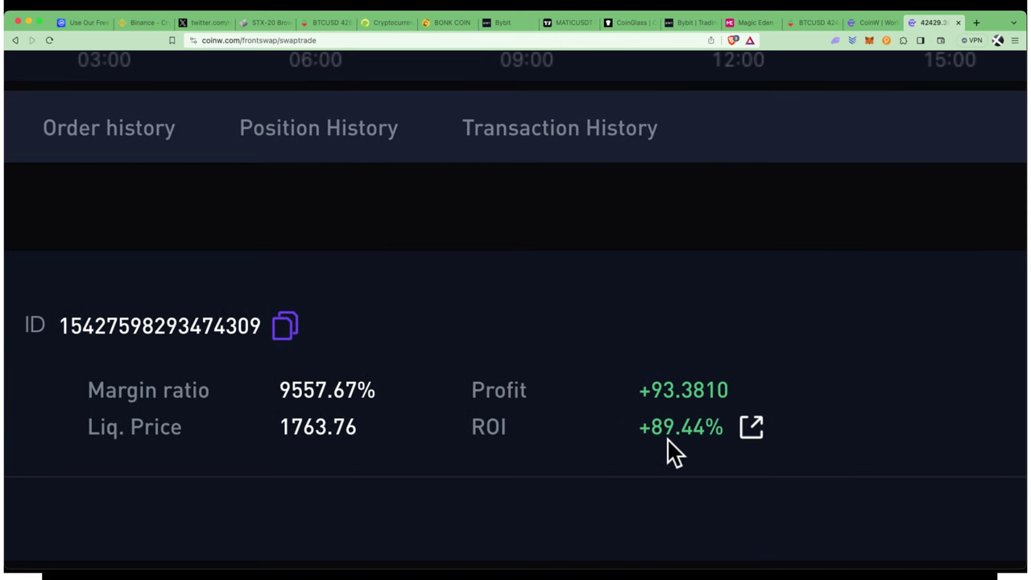
{"action": "scroll", "coordinate": [678, 431], "scroll_direction": "down", "scroll_amount": 5}
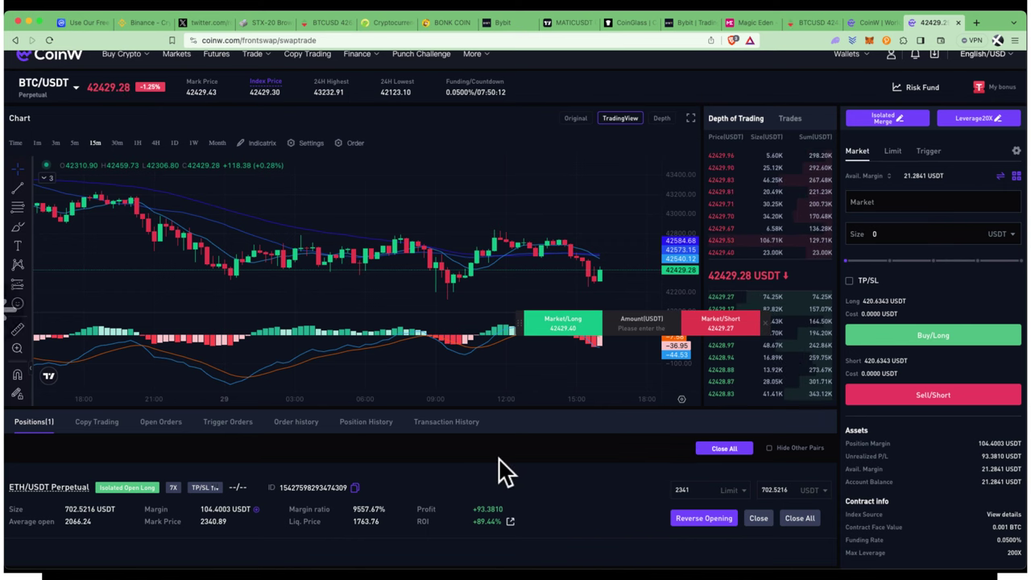
{"action": "scroll", "coordinate": [449, 500], "scroll_direction": "up", "scroll_amount": 1}
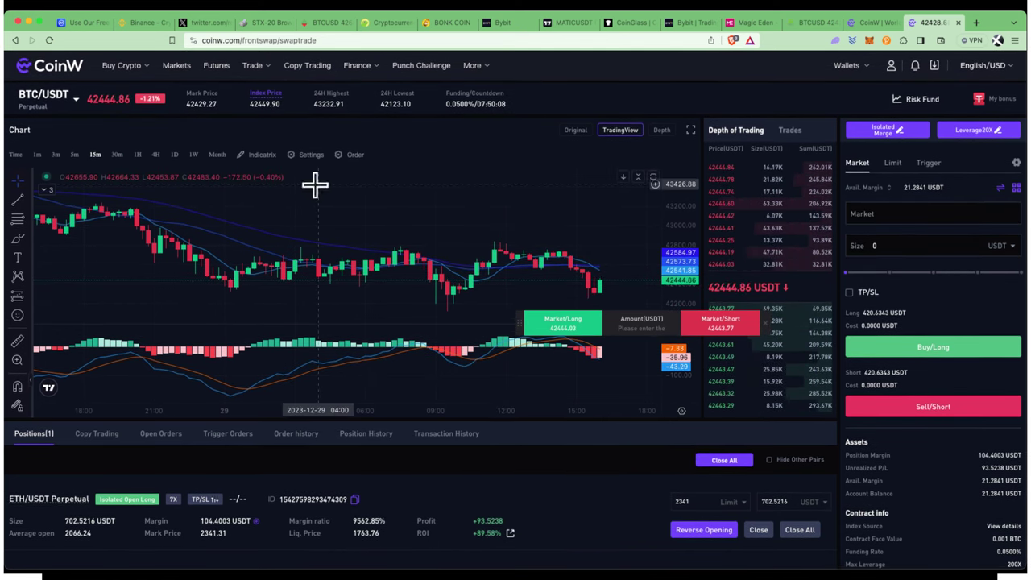
{"action": "left_click", "coordinate": [58, 96]}
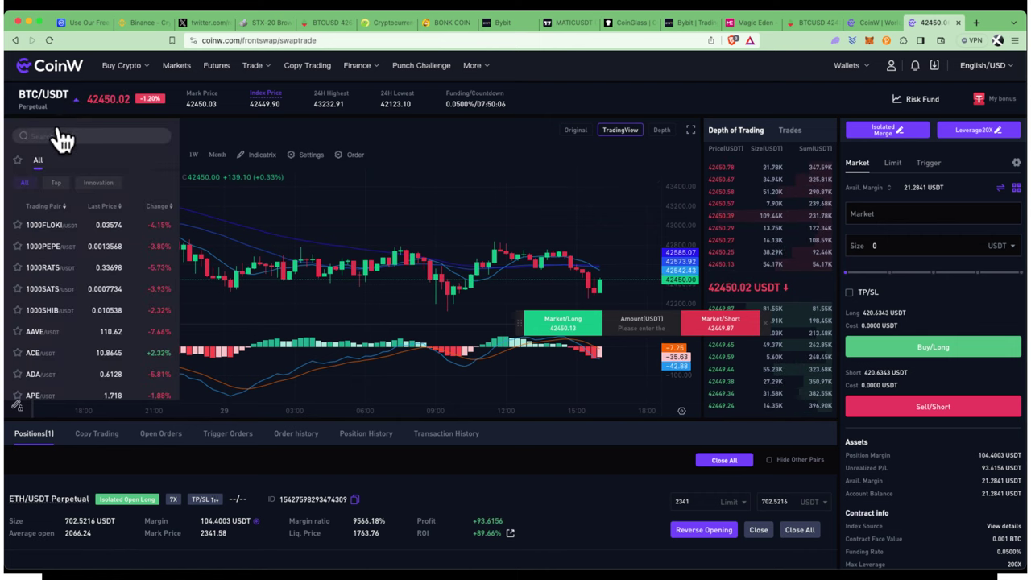
{"action": "left_click", "coordinate": [58, 134]}
{"action": "type", "text": "rats"}
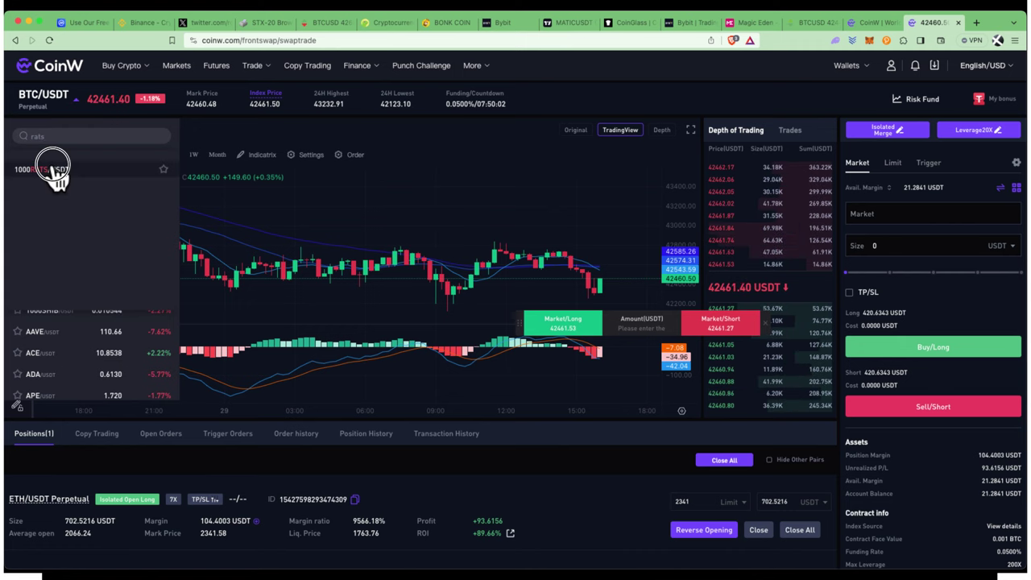
{"action": "left_click", "coordinate": [51, 167]}
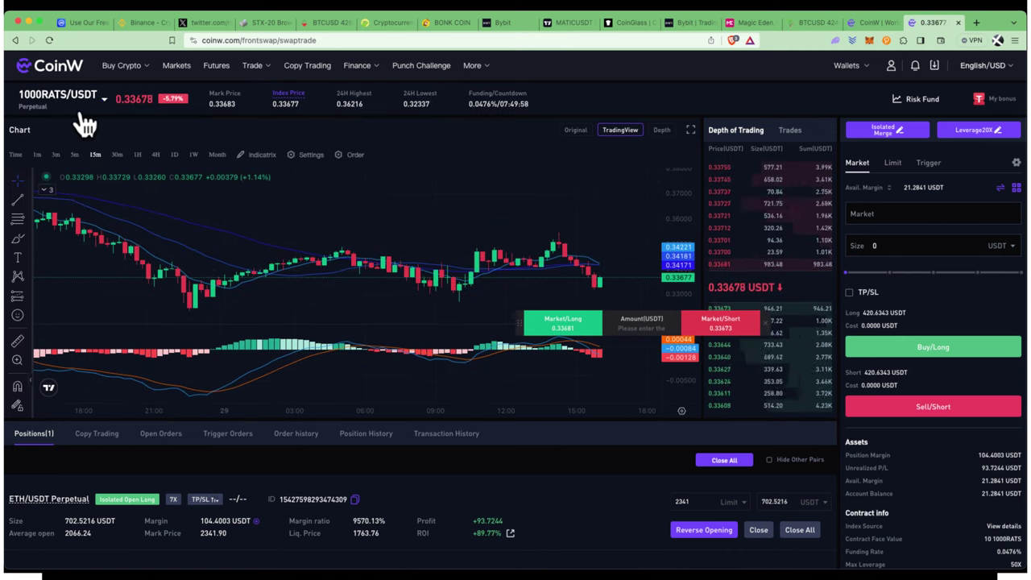
{"action": "scroll", "coordinate": [238, 490], "scroll_direction": "down", "scroll_amount": 1}
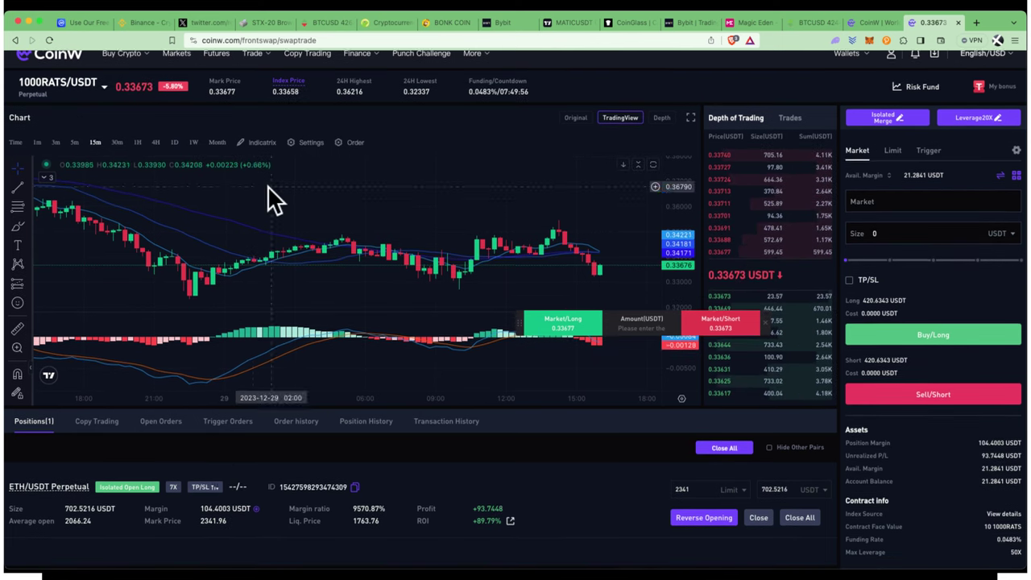
{"action": "scroll", "coordinate": [298, 392], "scroll_direction": "up", "scroll_amount": 2}
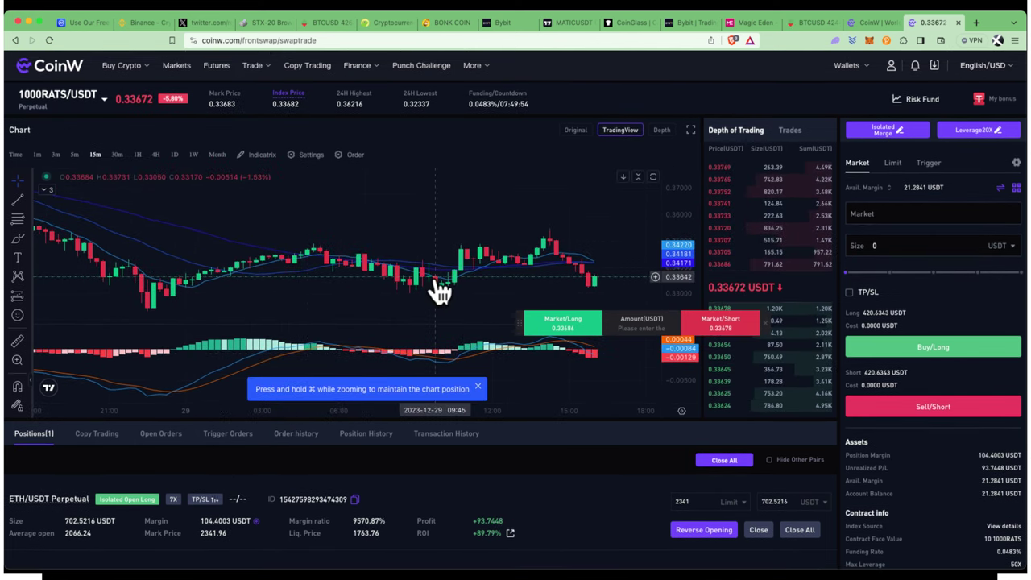
- Go to Trade > Spot, search 'rats', open RATS/USDT and scroll to the order form
{"action": "mouse_move", "coordinate": [253, 71]}
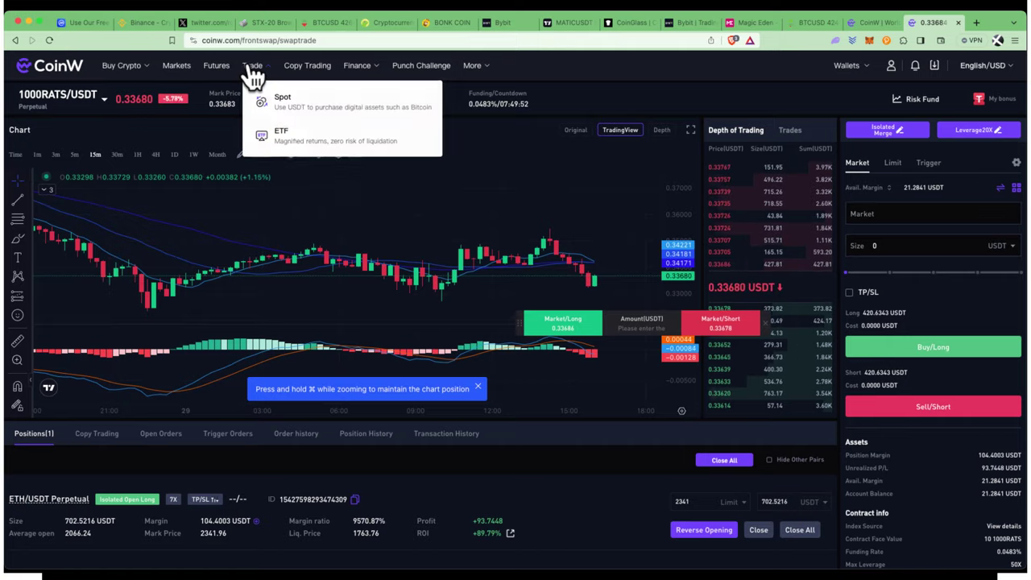
{"action": "scroll", "coordinate": [255, 77], "scroll_direction": "up", "scroll_amount": 5}
{"action": "mouse_move", "coordinate": [500, 109]}
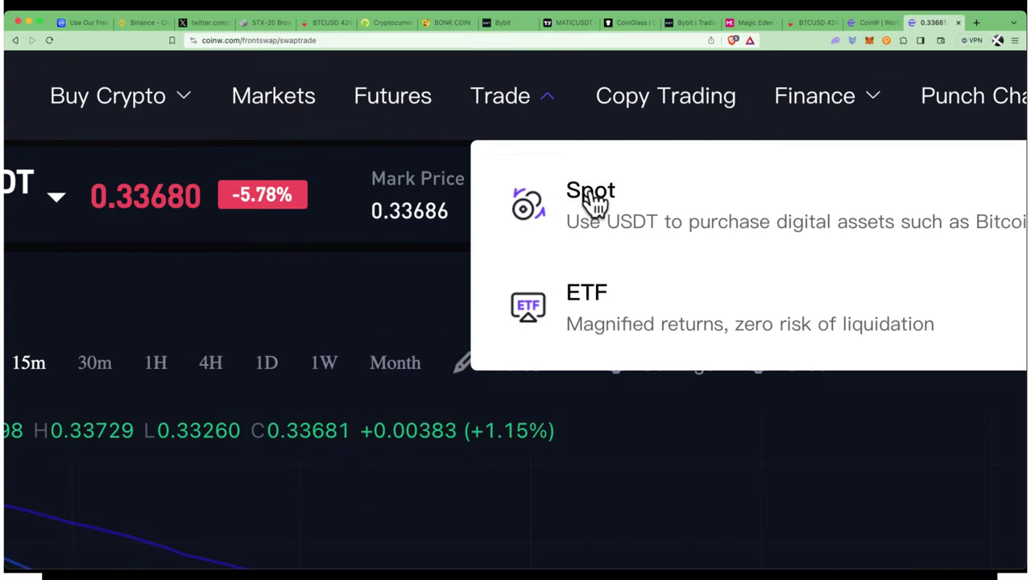
{"action": "left_click", "coordinate": [592, 200]}
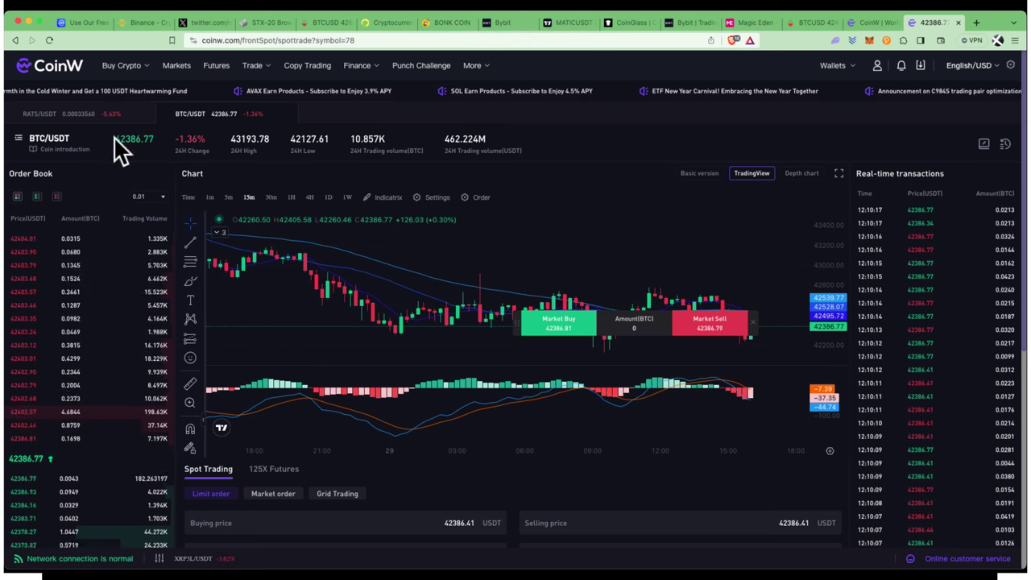
{"action": "left_click", "coordinate": [18, 139]}
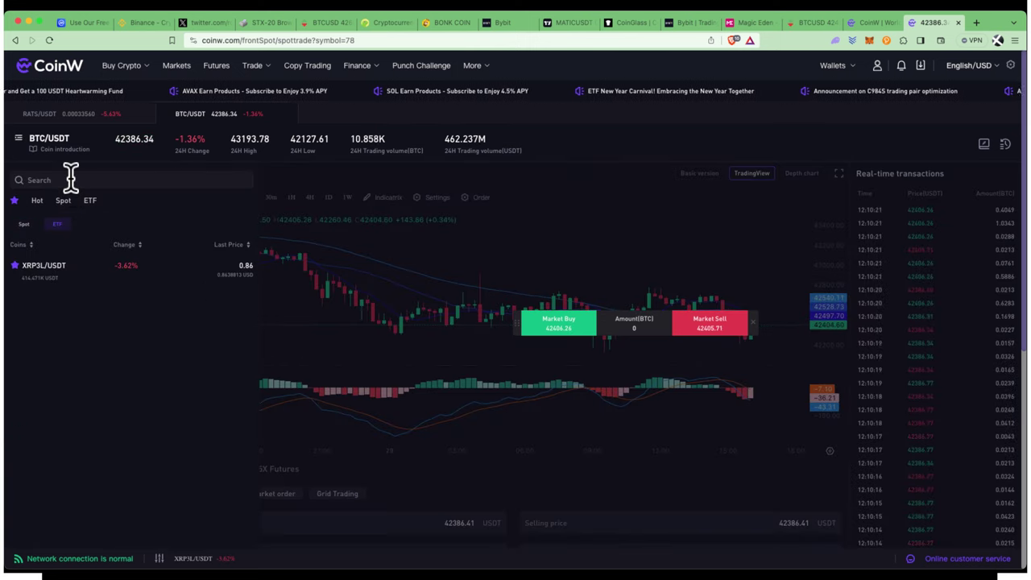
{"action": "left_click", "coordinate": [71, 178]}
{"action": "type", "text": "rats"}
{"action": "left_click", "coordinate": [69, 227]}
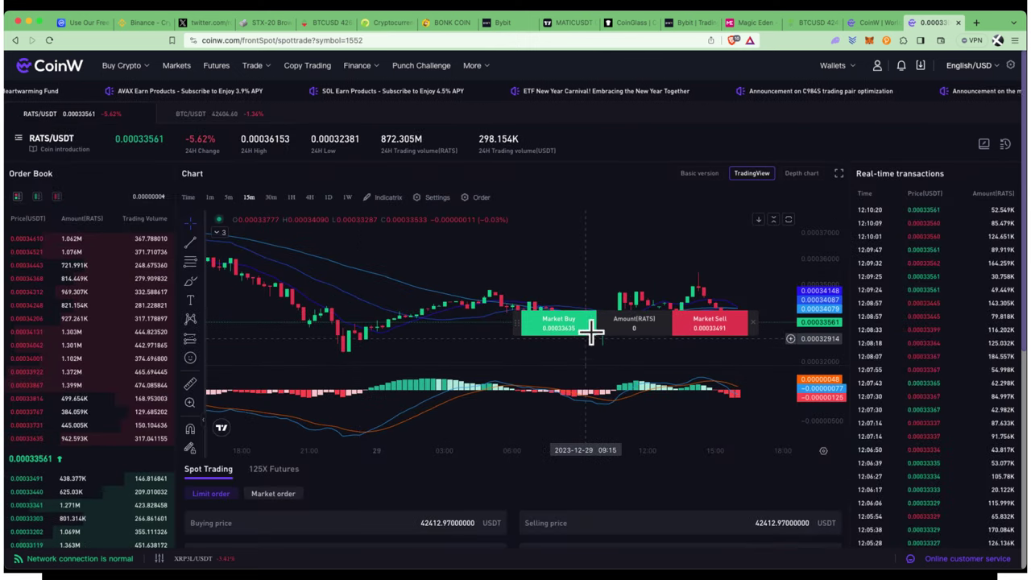
{"action": "scroll", "coordinate": [842, 511], "scroll_direction": "down", "scroll_amount": 4}
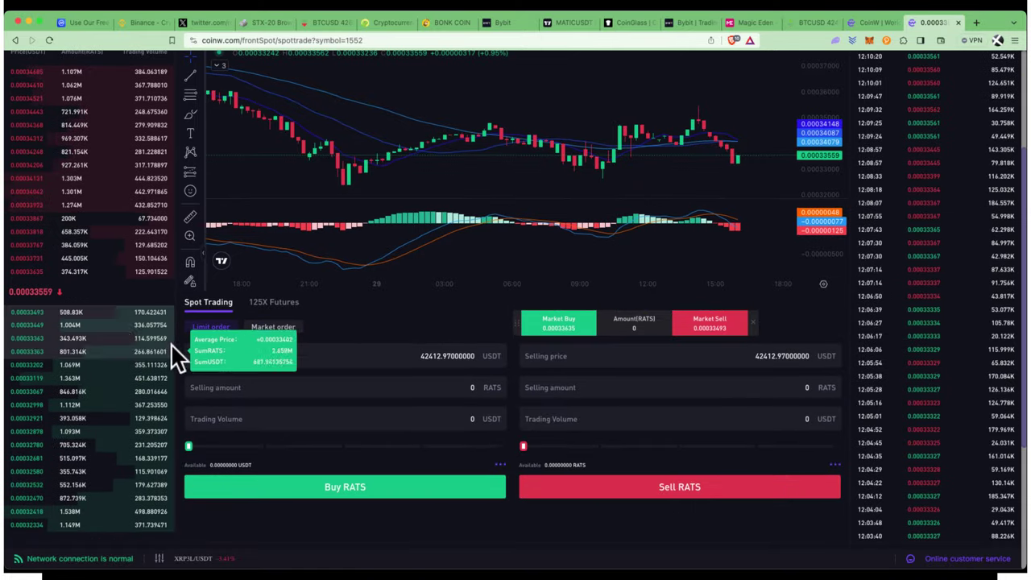
- Enter a 100 USDT buy trading volume and bring up the Deposit/Buy Crypto/Transfer options by Available
{"action": "left_click", "coordinate": [384, 414]}
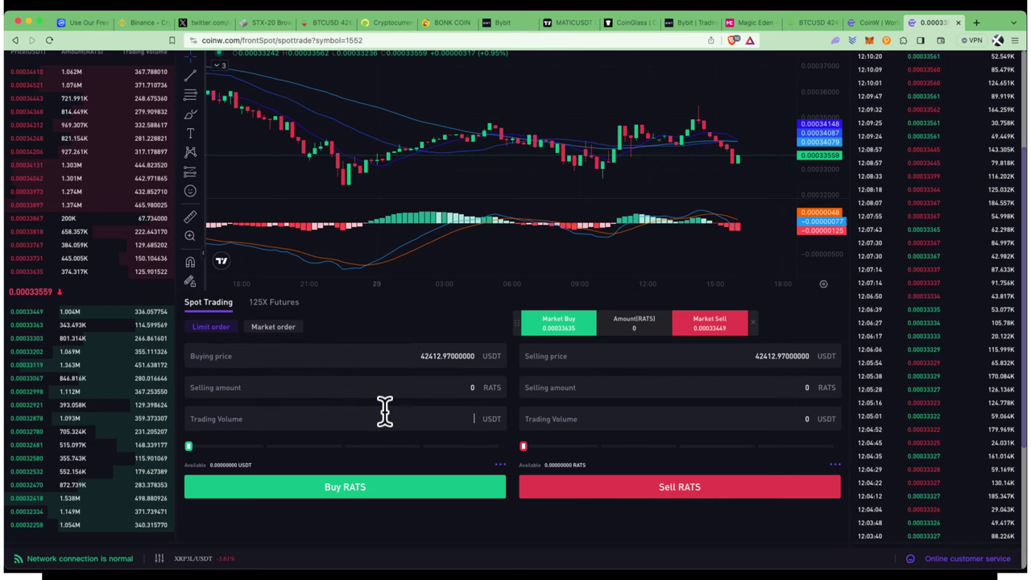
{"action": "type", "text": "1000"}
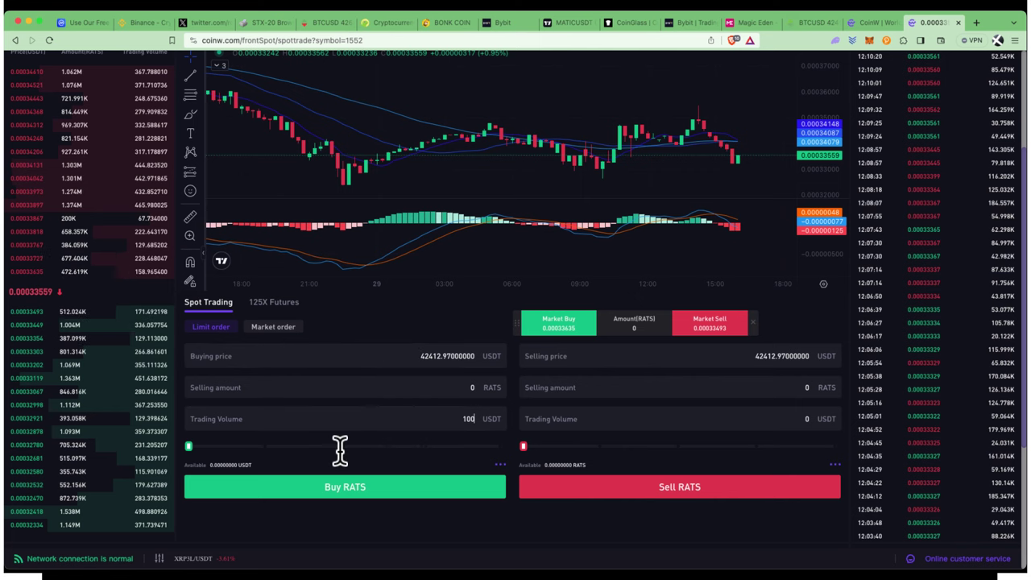
{"action": "scroll", "coordinate": [209, 463], "scroll_direction": "up", "scroll_amount": 5}
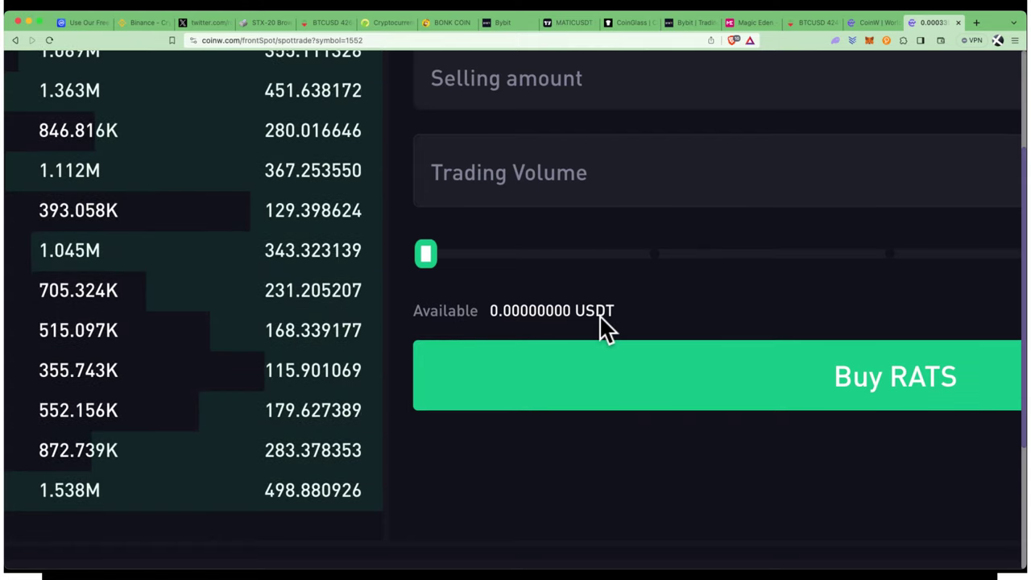
{"action": "scroll", "coordinate": [604, 322], "scroll_direction": "right", "scroll_amount": 2}
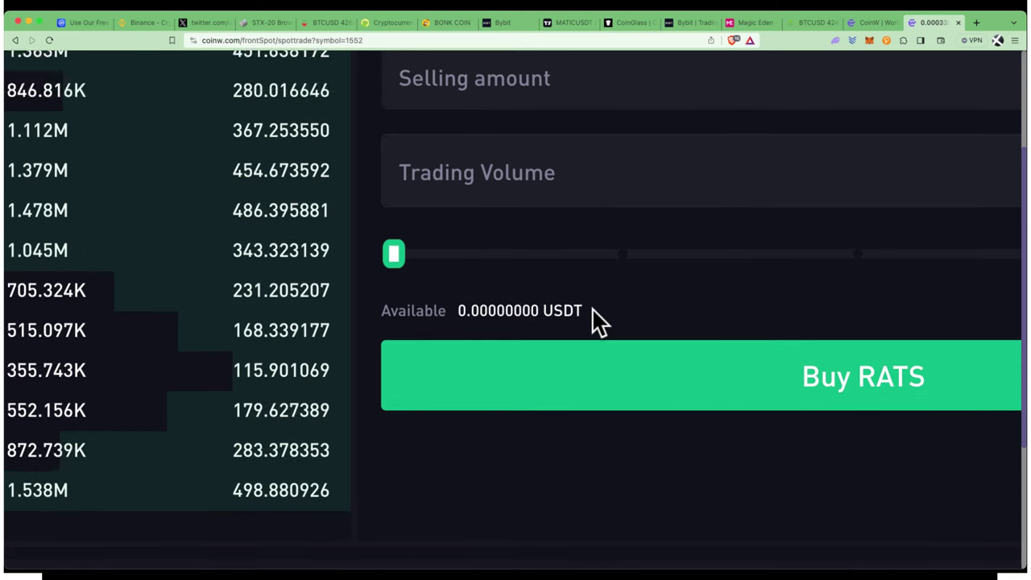
{"action": "scroll", "coordinate": [600, 322], "scroll_direction": "right", "scroll_amount": 1}
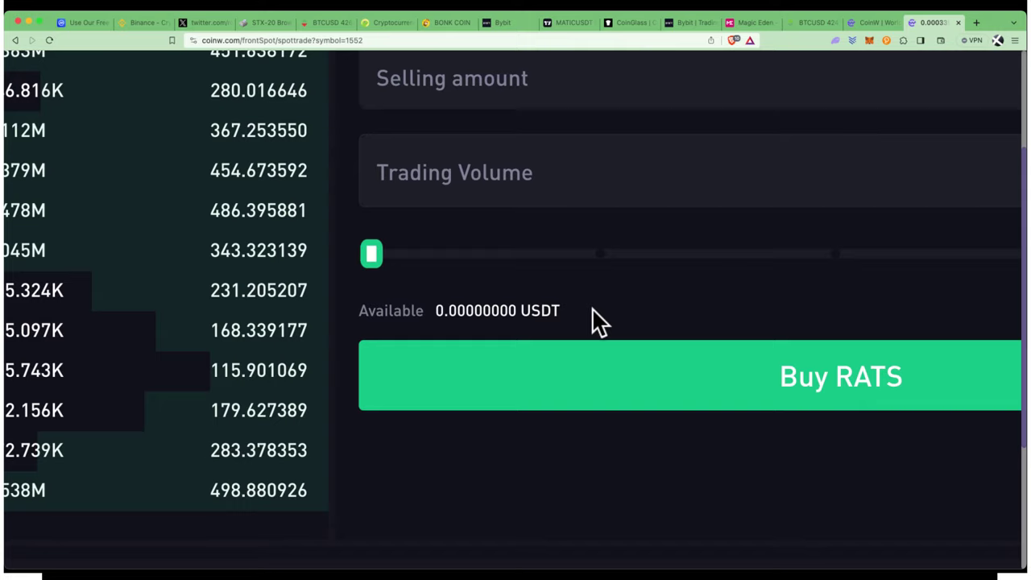
{"action": "scroll", "coordinate": [592, 307], "scroll_direction": "down", "scroll_amount": 5}
{"action": "scroll", "coordinate": [592, 308], "scroll_direction": "up", "scroll_amount": 5}
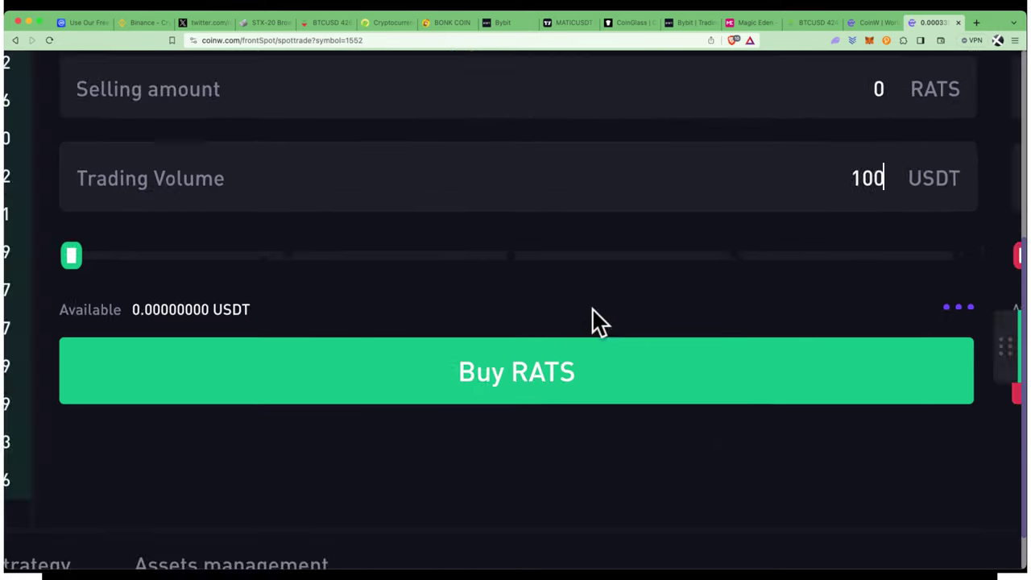
{"action": "scroll", "coordinate": [592, 308], "scroll_direction": "down", "scroll_amount": 5}
{"action": "left_click", "coordinate": [501, 313]}
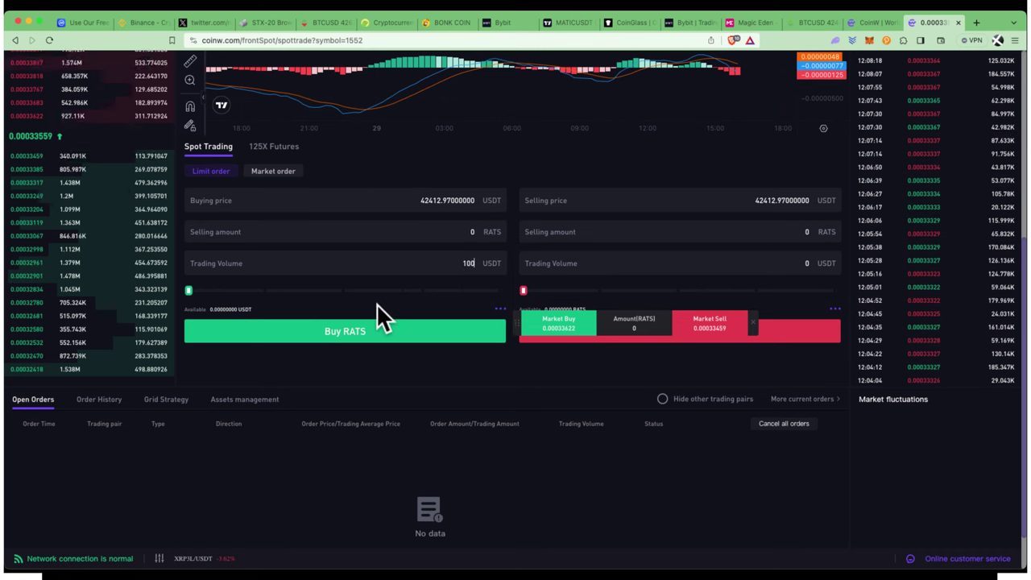
{"action": "mouse_move", "coordinate": [495, 307]}
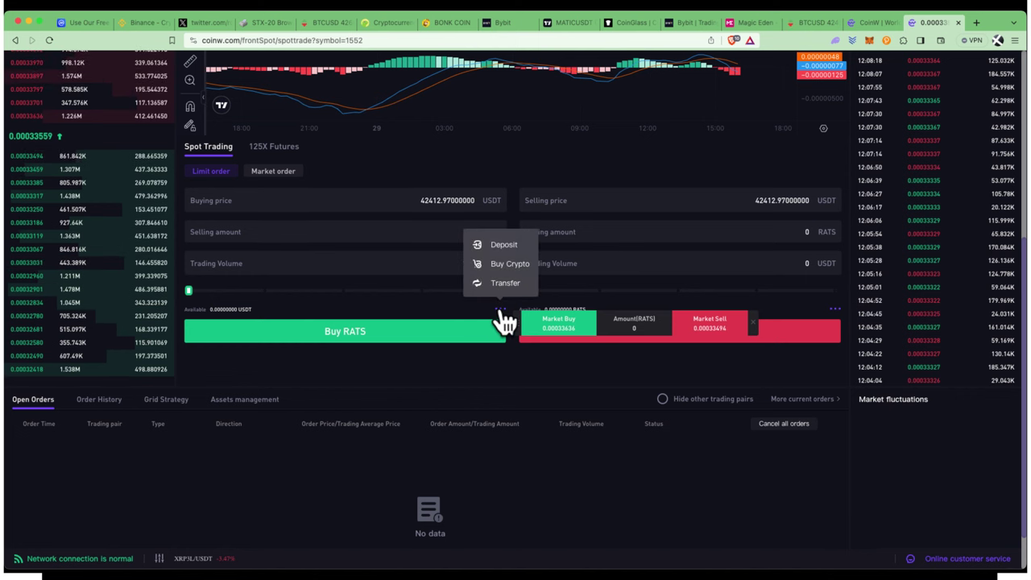
- Transfer 300 USDT from the Funding account to the Spot account
{"action": "scroll", "coordinate": [504, 321], "scroll_direction": "up", "scroll_amount": 5}
{"action": "left_click", "coordinate": [515, 247]}
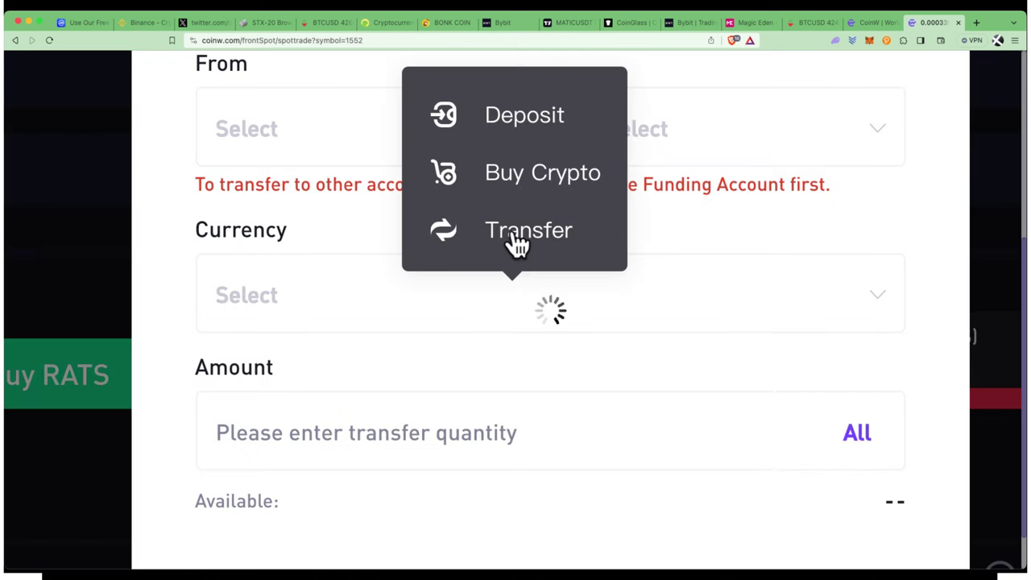
{"action": "scroll", "coordinate": [320, 253], "scroll_direction": "down", "scroll_amount": 5}
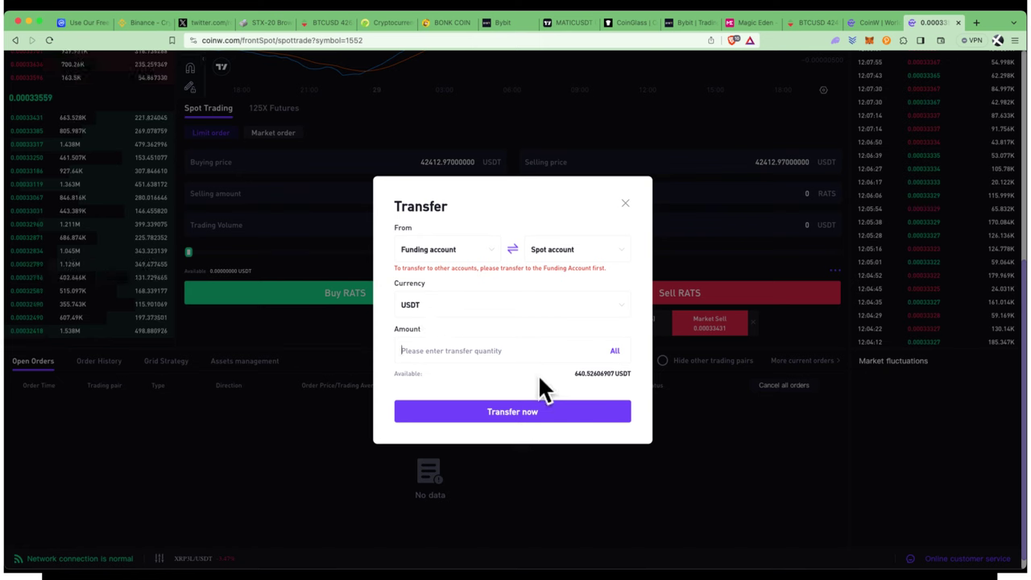
{"action": "type", "text": "300"}
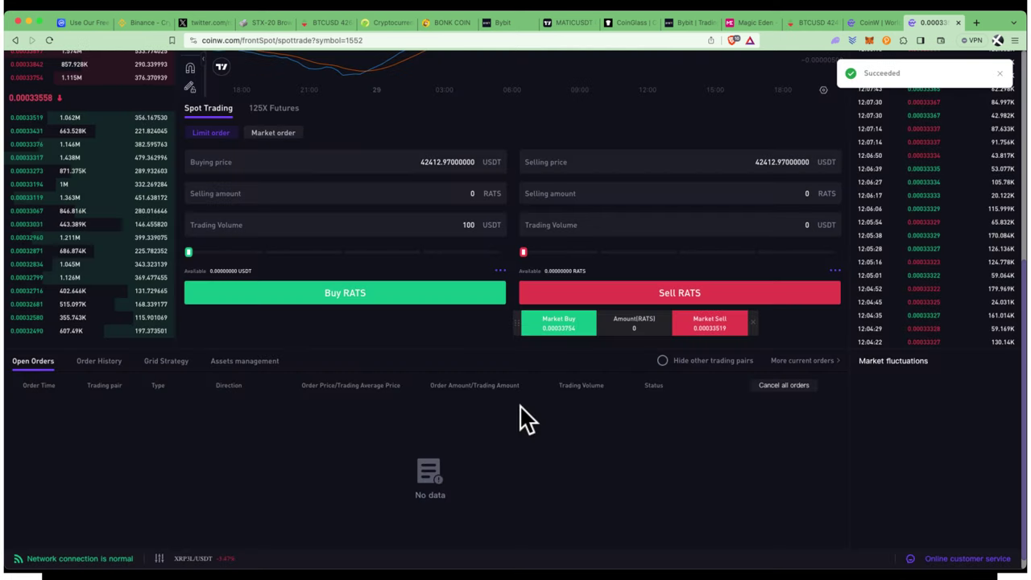
- Place a limit buy of 298391 RATS at 0.00033513 USDT with 100 USDT trading volume
{"action": "scroll", "coordinate": [519, 404], "scroll_direction": "up", "scroll_amount": 2}
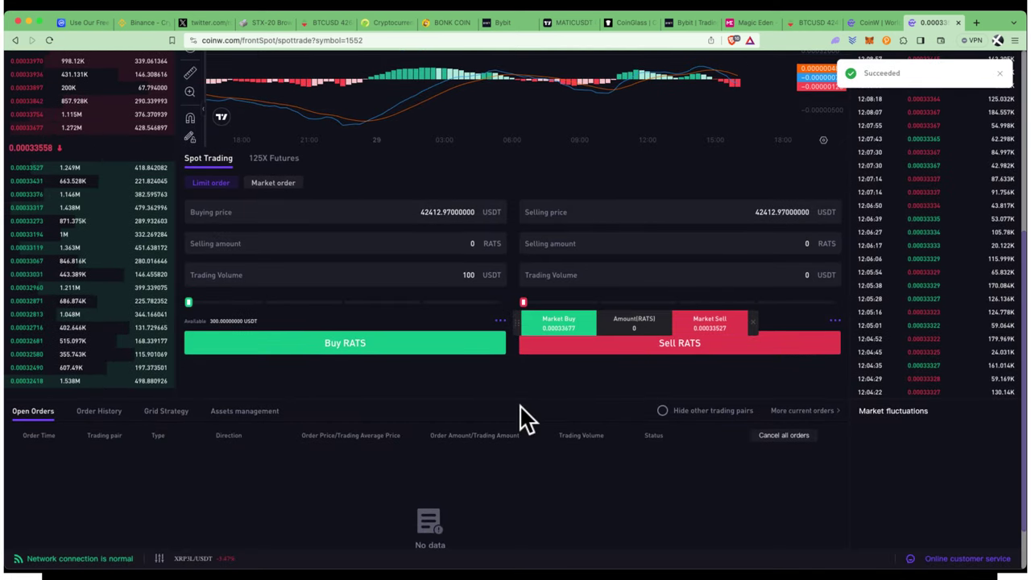
{"action": "scroll", "coordinate": [519, 404], "scroll_direction": "up", "scroll_amount": 2}
{"action": "mouse_move", "coordinate": [197, 345]}
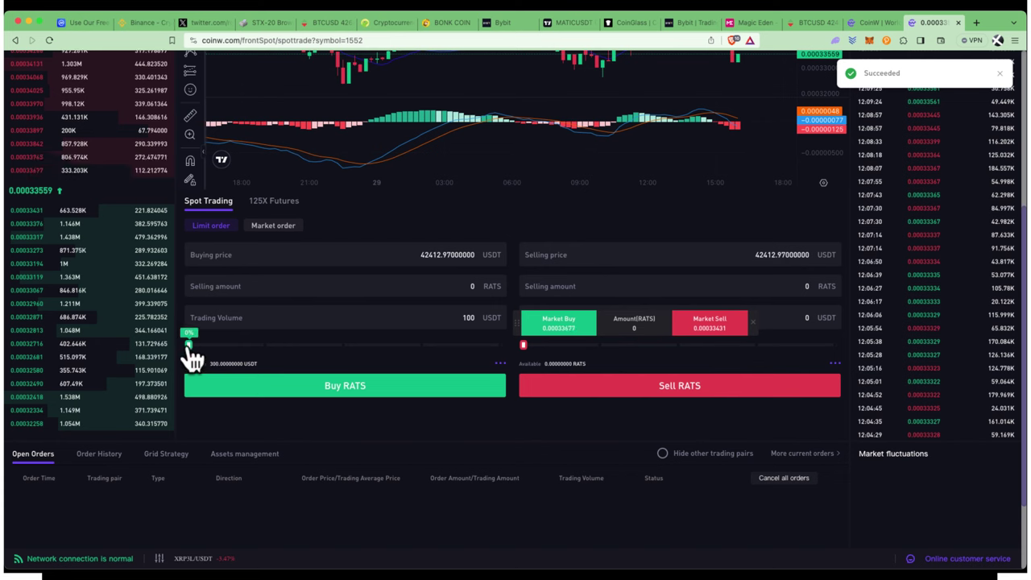
{"action": "left_click", "coordinate": [261, 314]}
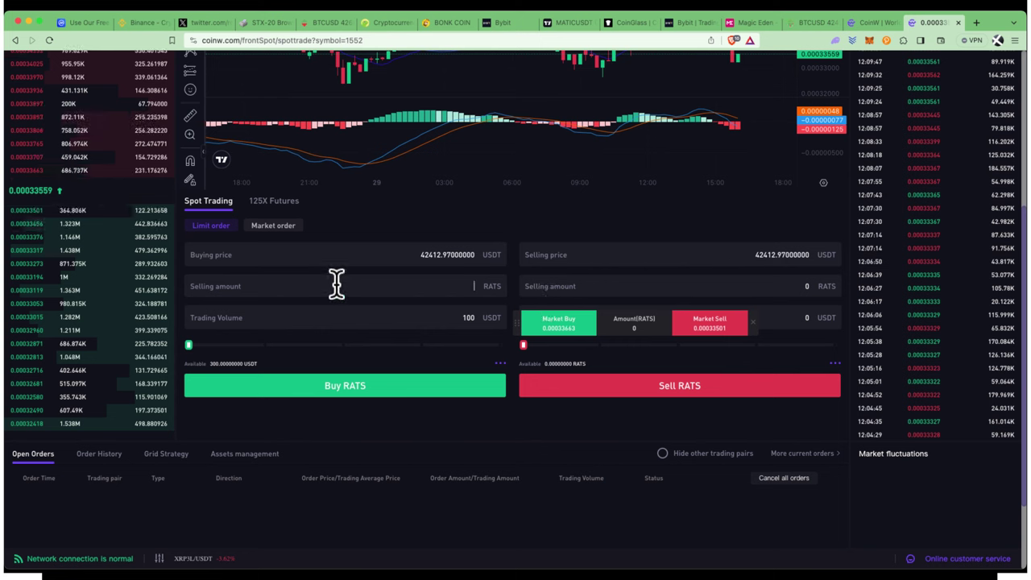
{"action": "left_click", "coordinate": [31, 211]}
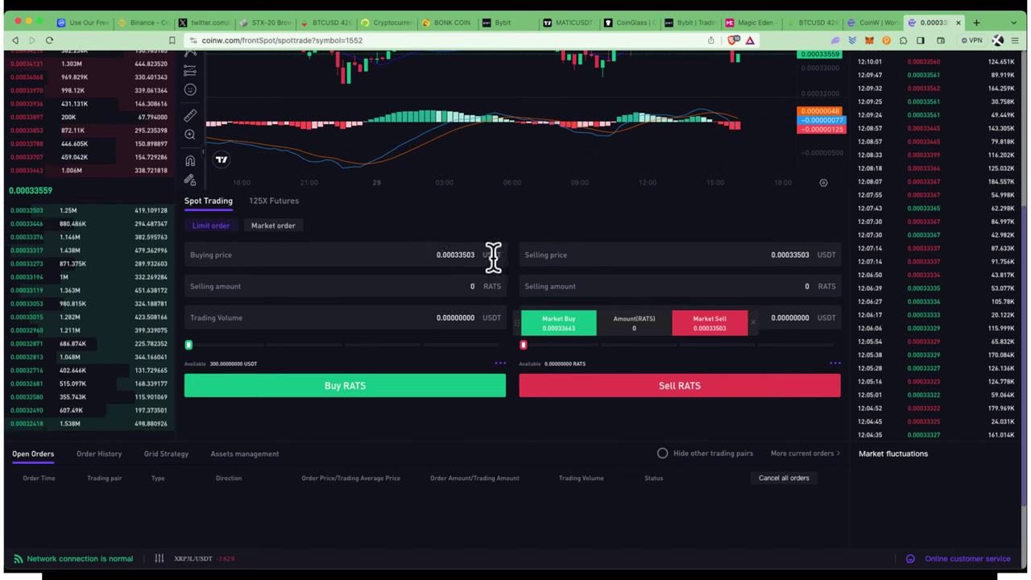
{"action": "left_click", "coordinate": [30, 212]}
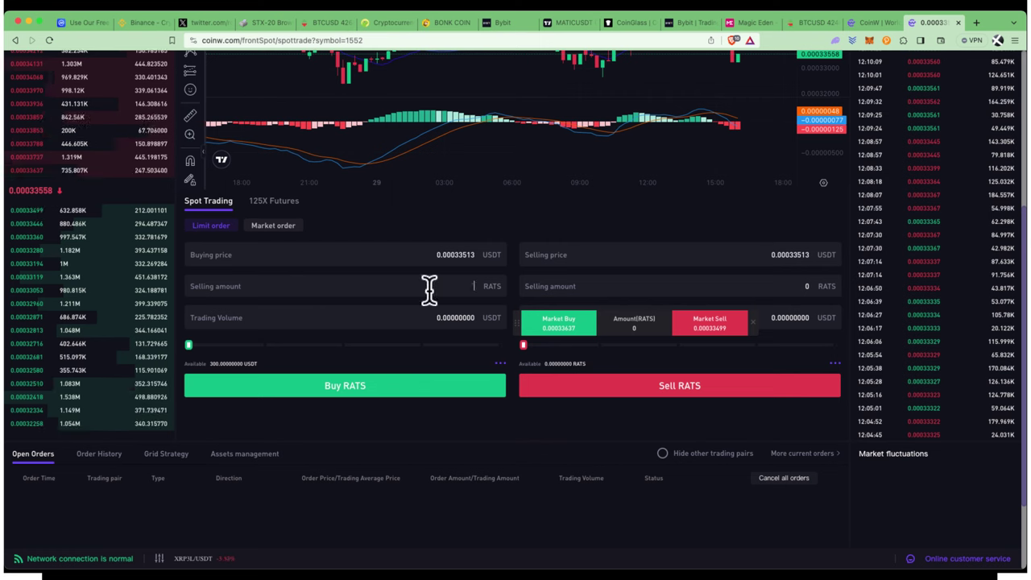
{"action": "type", "text": "0"}
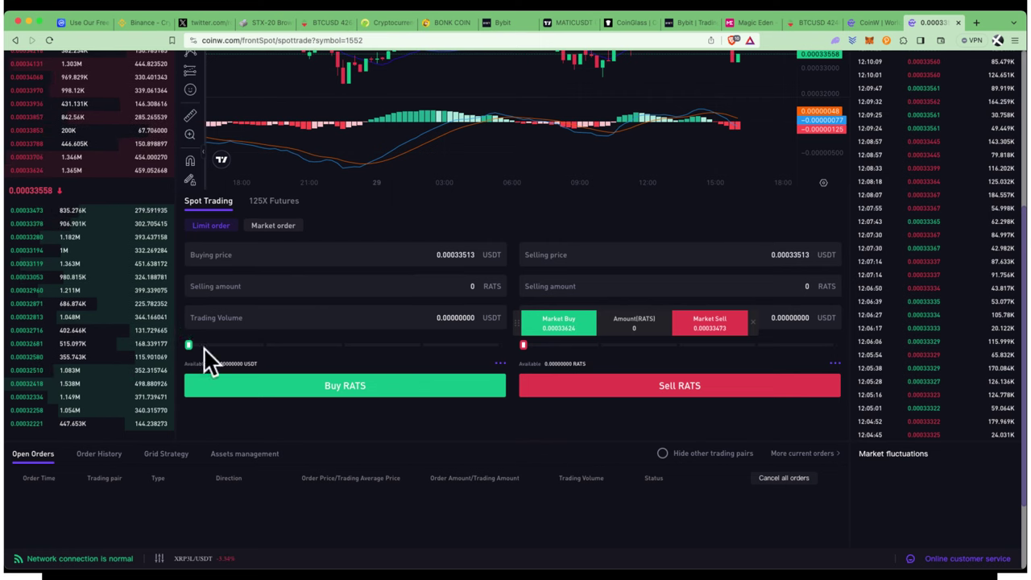
{"action": "left_click", "coordinate": [202, 346]}
{"action": "mouse_move", "coordinate": [193, 353]}
{"action": "left_mouse_down"}
{"action": "mouse_move", "coordinate": [472, 339]}
{"action": "mouse_move", "coordinate": [211, 355]}
{"action": "mouse_move", "coordinate": [184, 345]}
{"action": "left_mouse_up"}
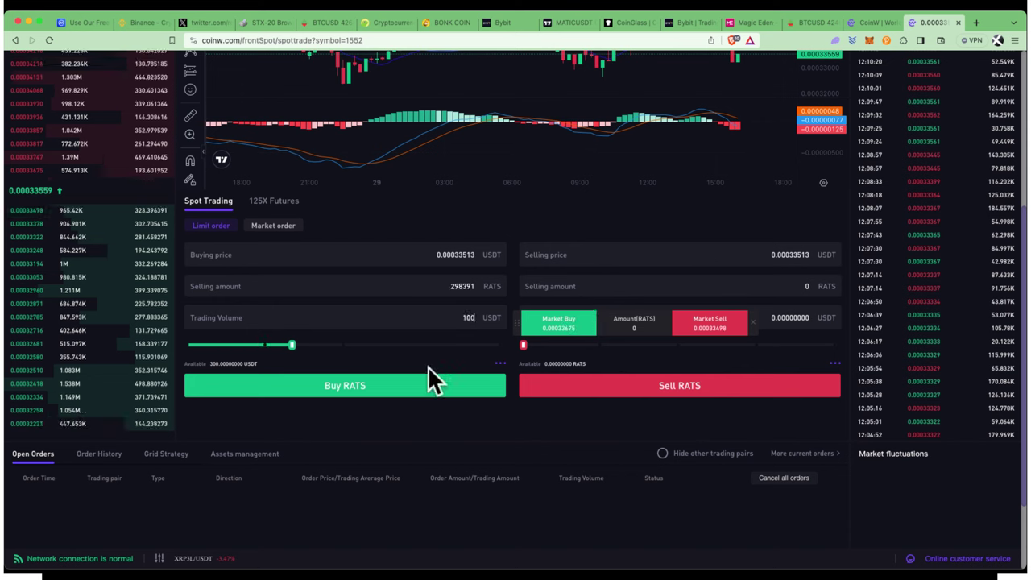
{"action": "left_click", "coordinate": [404, 376]}
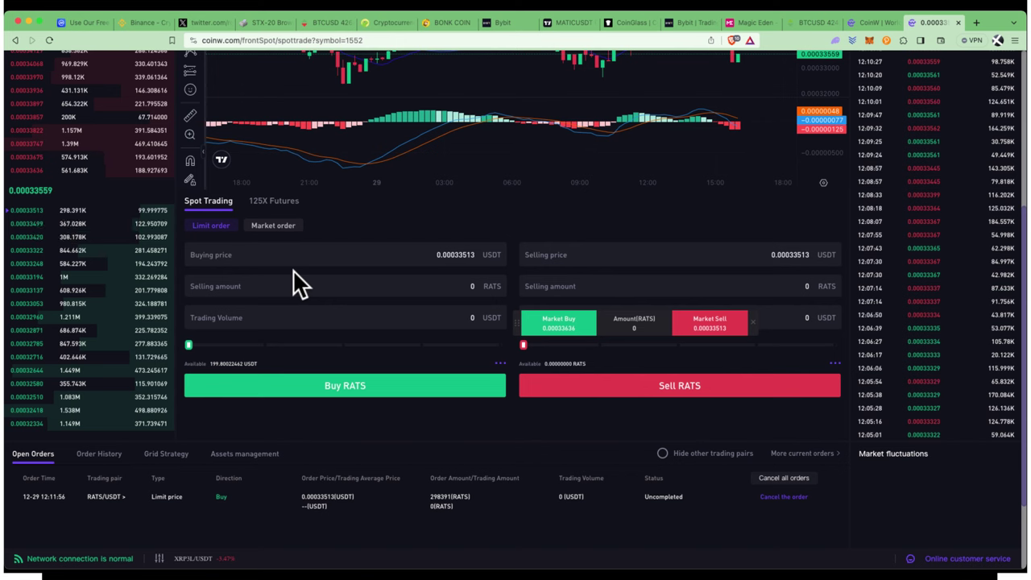
- Market-buy RATS with 50 USDT, cutting the available balance to 149.70 USDT
{"action": "left_click", "coordinate": [273, 227]}
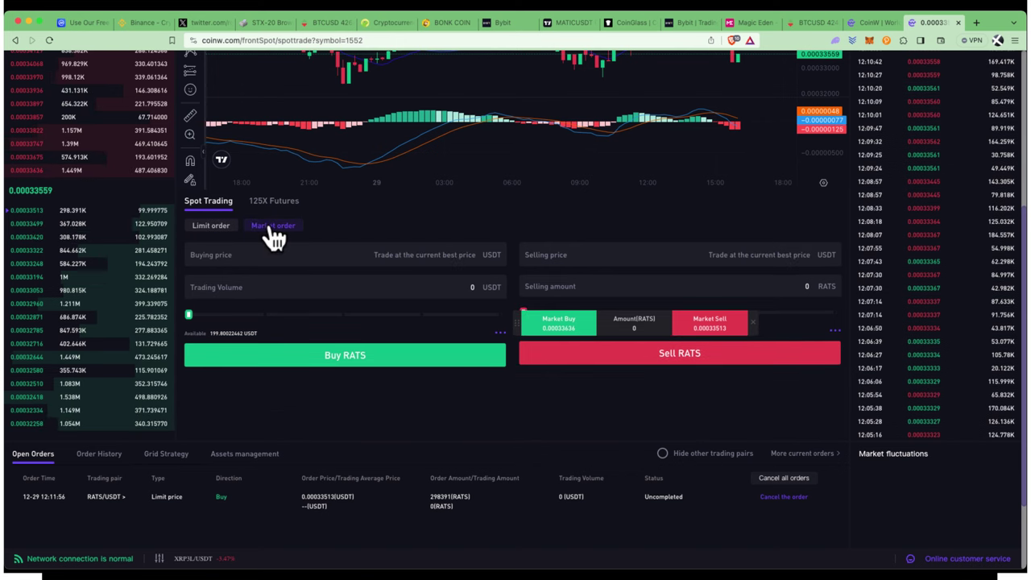
{"action": "left_click", "coordinate": [288, 278]}
{"action": "type", "text": "5"}
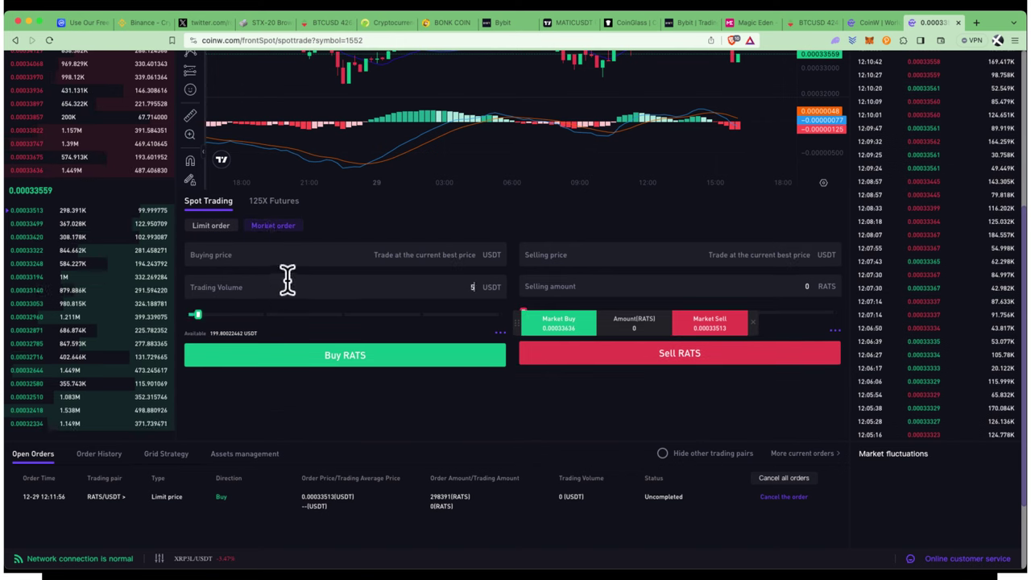
{"action": "type", "text": "0"}
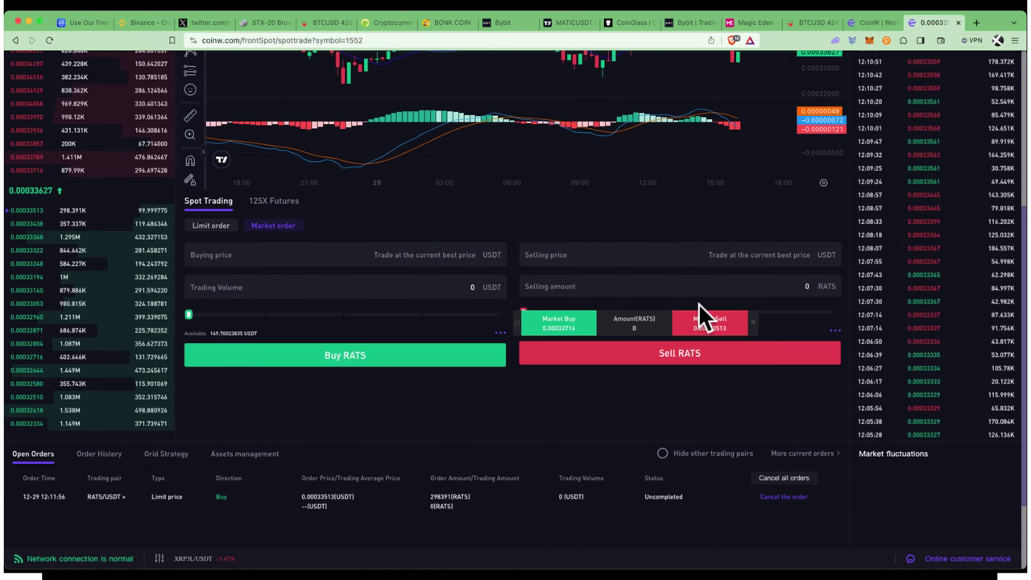
{"action": "scroll", "coordinate": [693, 411], "scroll_direction": "up", "scroll_amount": 5}
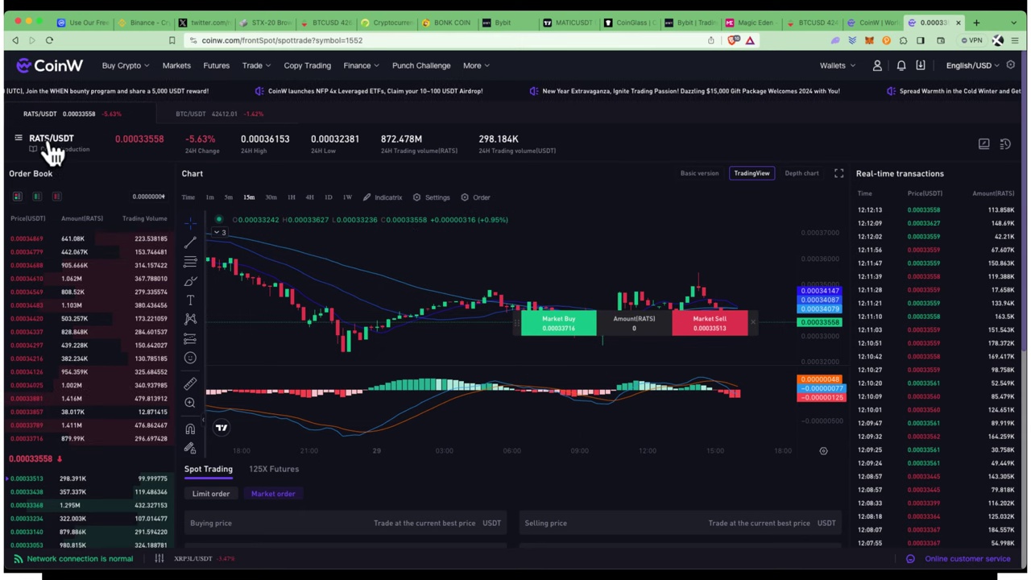
- Go to Futures and select the ORDI/USDT perpetual by searching 'ordi'
{"action": "left_click", "coordinate": [219, 71]}
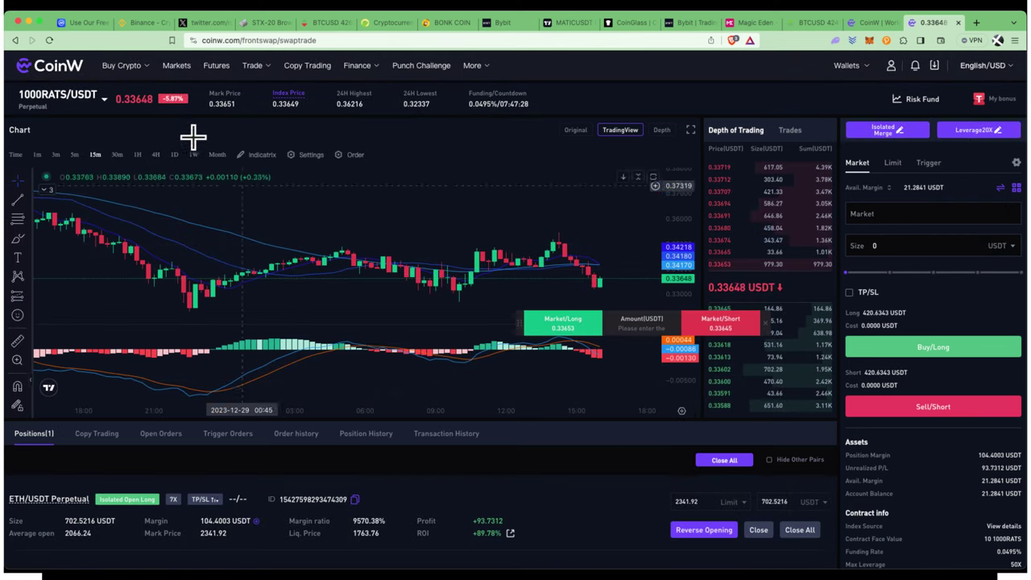
{"action": "left_click", "coordinate": [104, 100]}
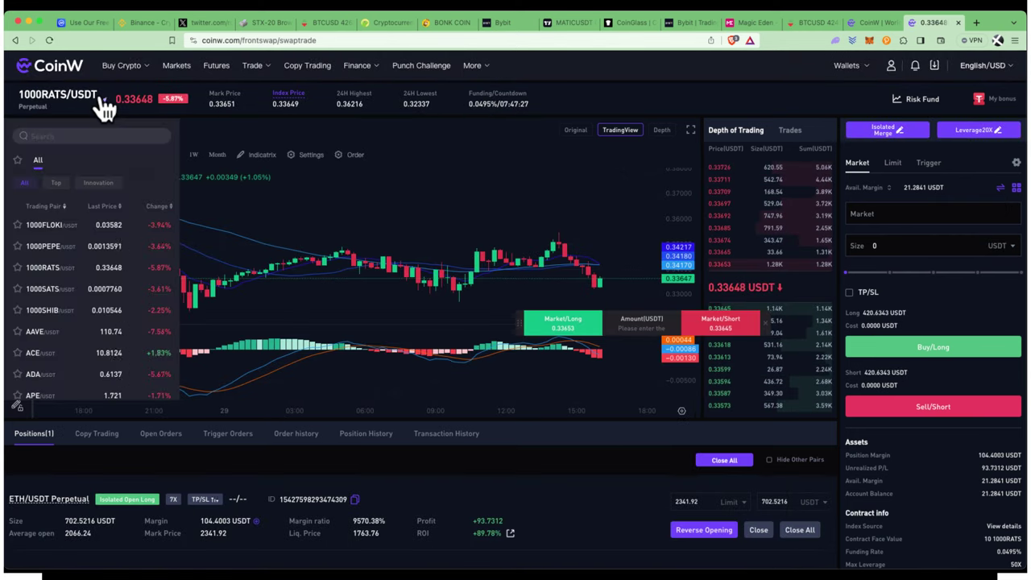
{"action": "left_click", "coordinate": [52, 135]}
{"action": "type", "text": "ordi"}
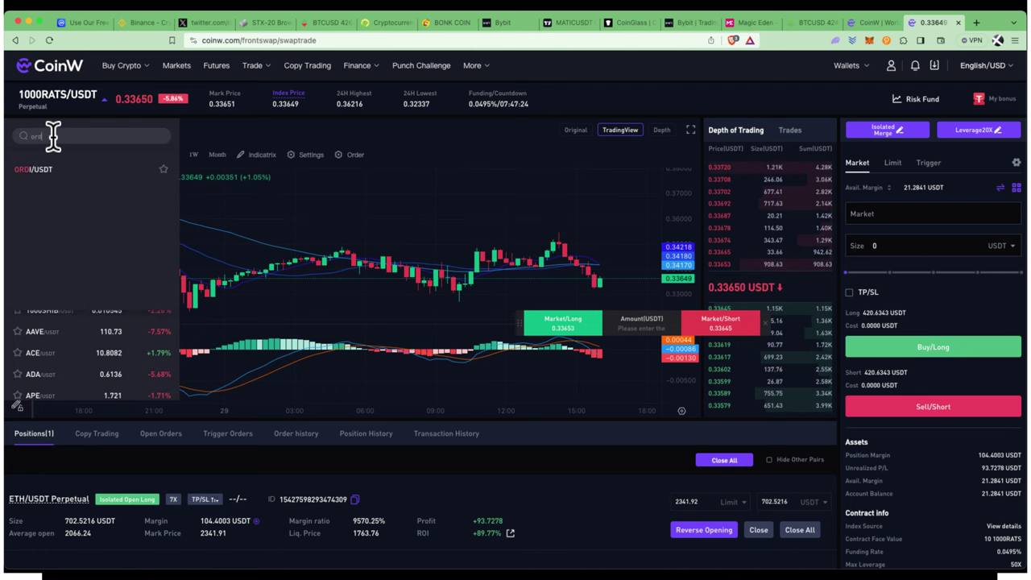
{"action": "left_click", "coordinate": [33, 170]}
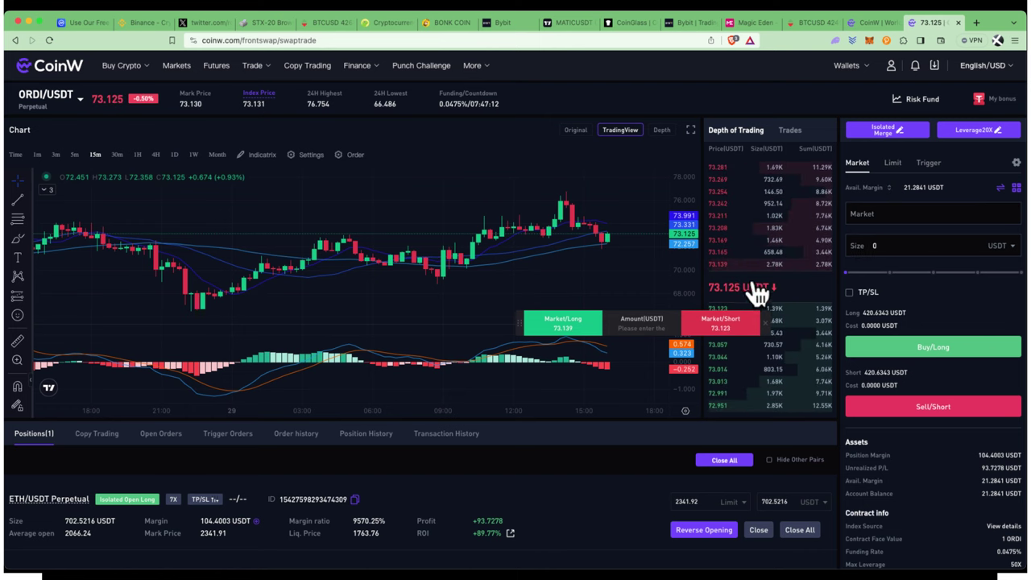
- Size the ORDI order at 210.3171 USDT with take-profit 70 and stop-loss 74 USDT
{"action": "left_click", "coordinate": [899, 245]}
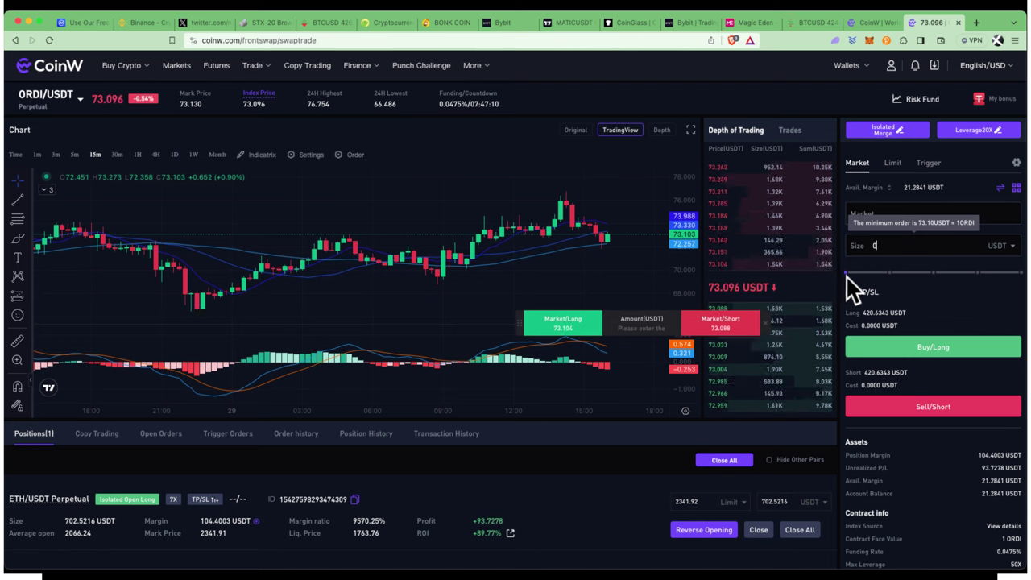
{"action": "left_click_drag", "start_coordinate": [846, 273], "coordinate": [933, 274]}
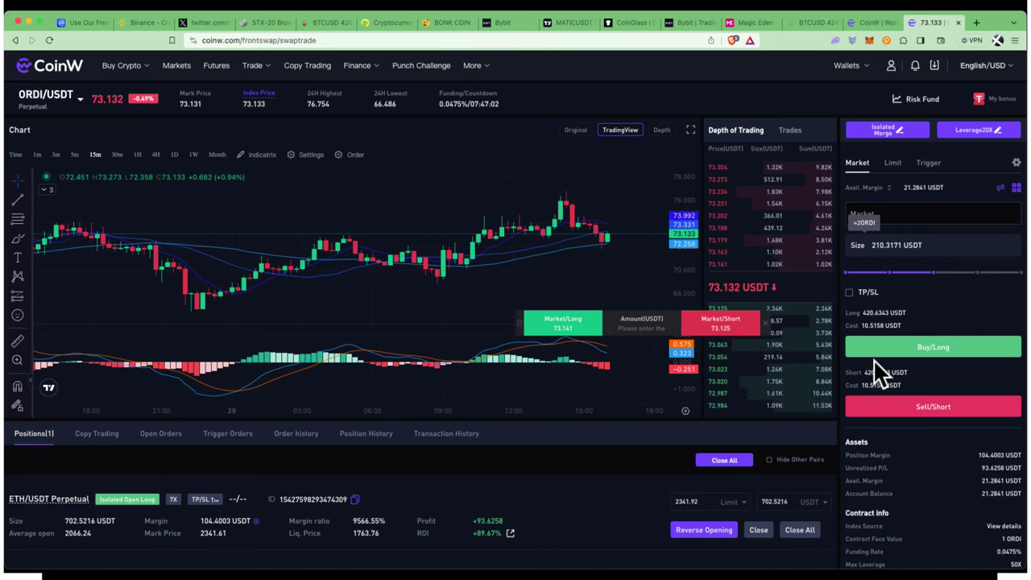
{"action": "left_click", "coordinate": [849, 293]}
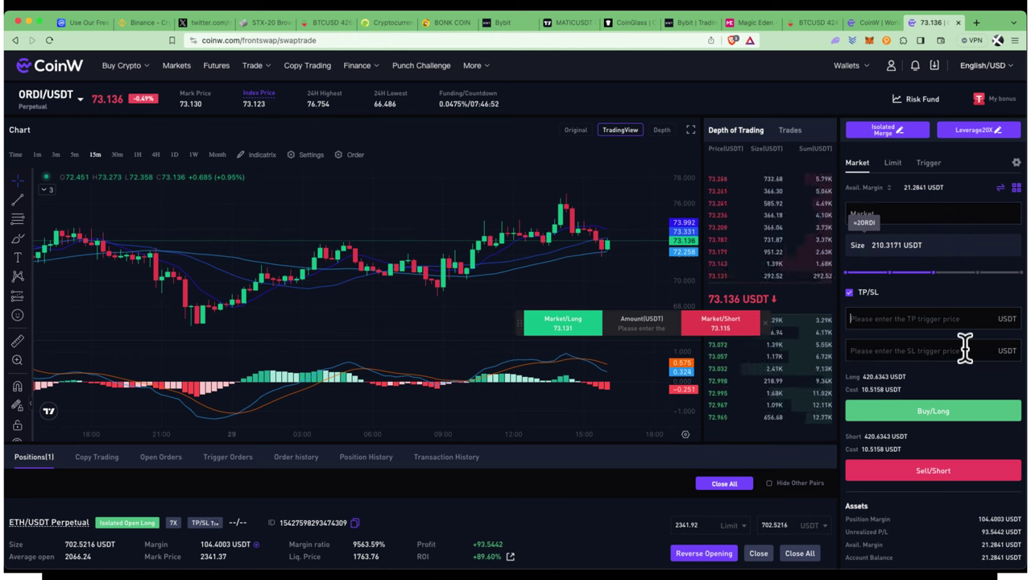
{"action": "type", "text": "70"}
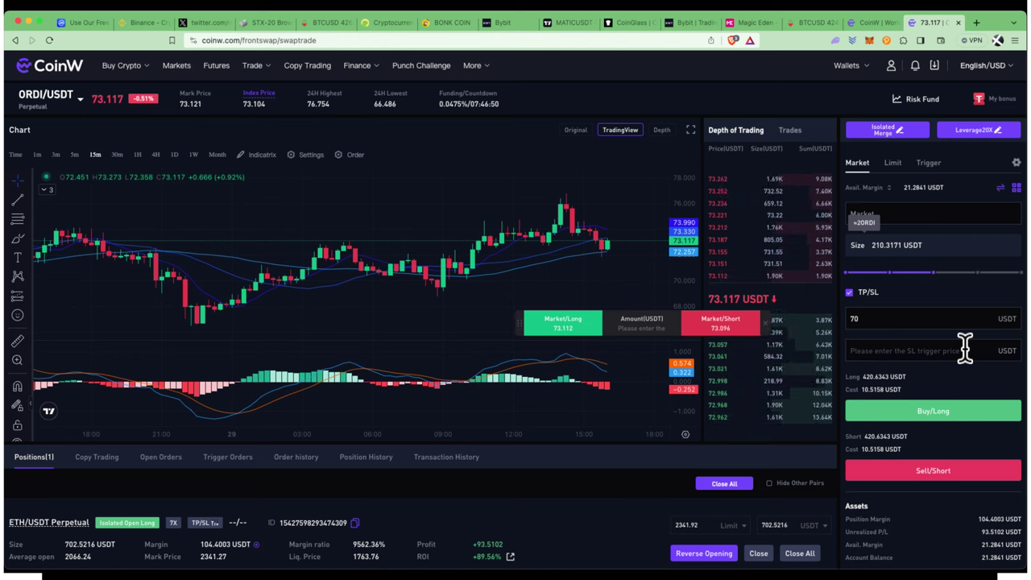
{"action": "left_click", "coordinate": [891, 348]}
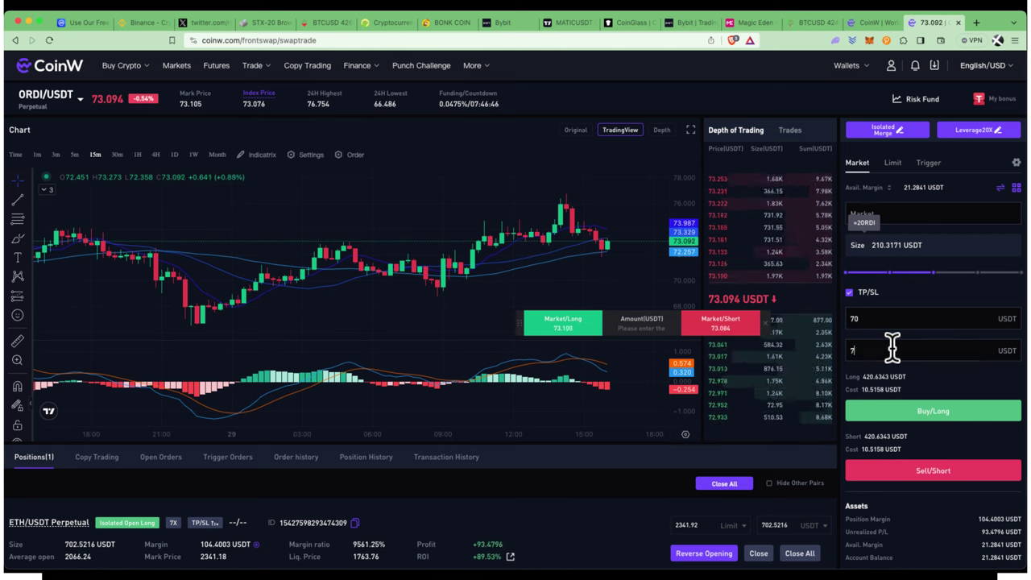
{"action": "scroll", "coordinate": [977, 419], "scroll_direction": "down", "scroll_amount": 1}
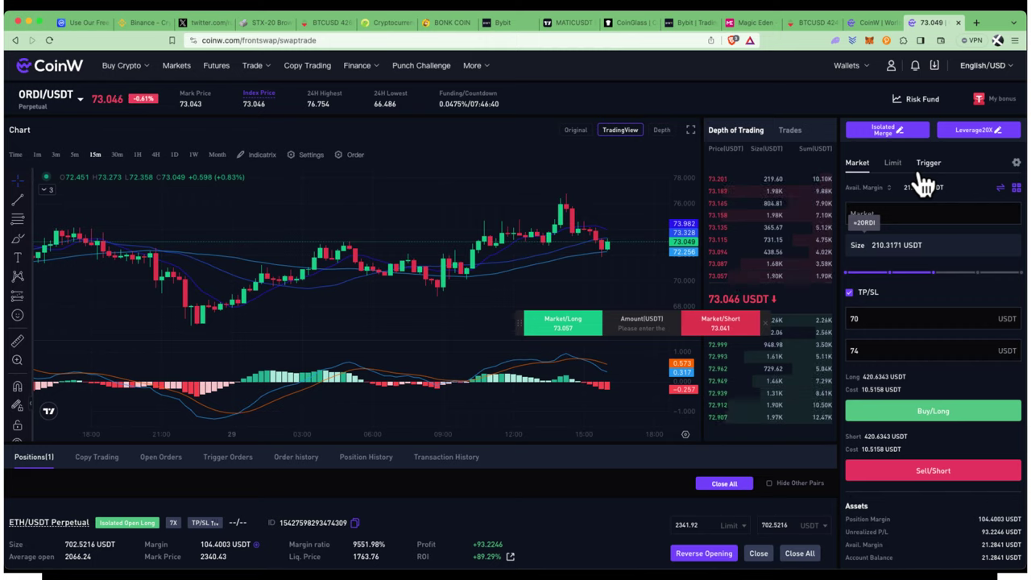
- Lower the ORDI futures leverage from 20X to 10X
{"action": "left_click", "coordinate": [996, 137]}
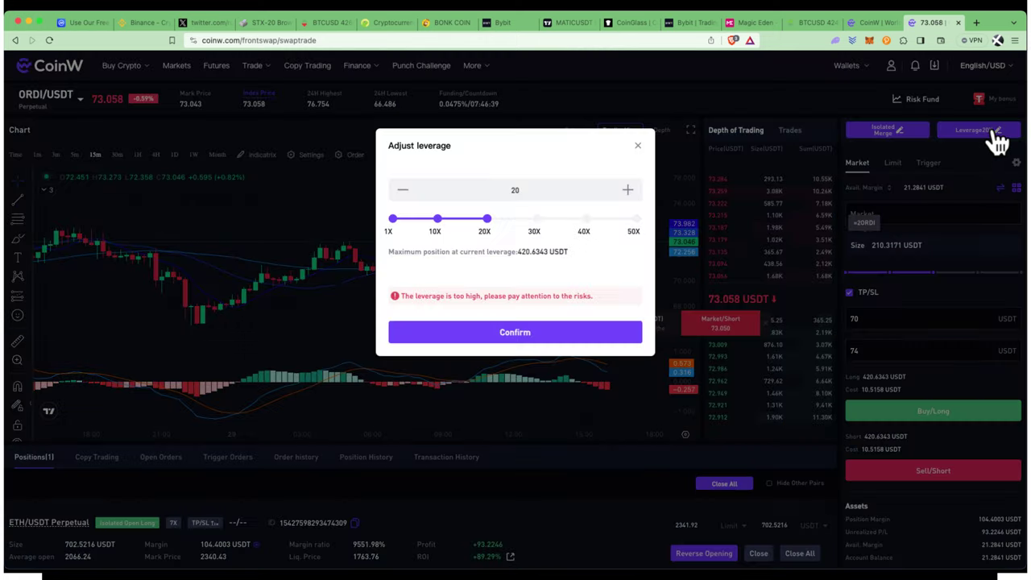
{"action": "left_click", "coordinate": [637, 145]}
{"action": "mouse_move", "coordinate": [1017, 83]}
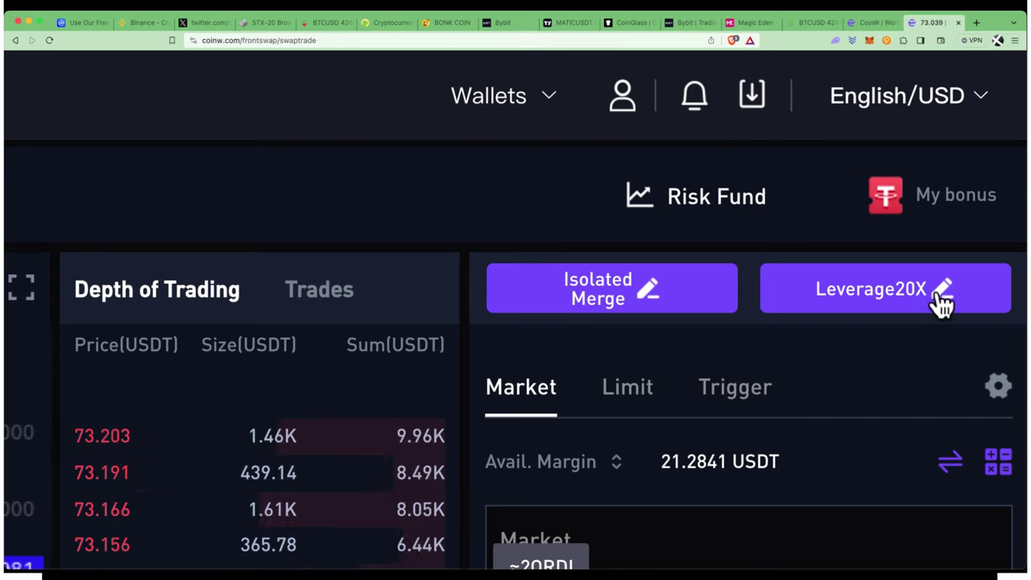
{"action": "left_click", "coordinate": [943, 305]}
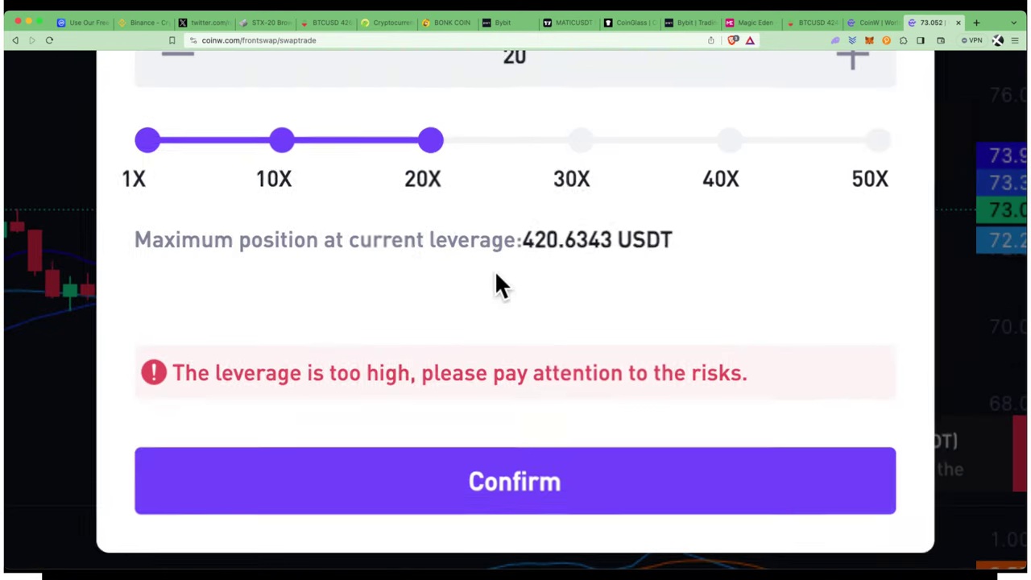
{"action": "left_click", "coordinate": [277, 144]}
{"action": "left_click", "coordinate": [480, 380]}
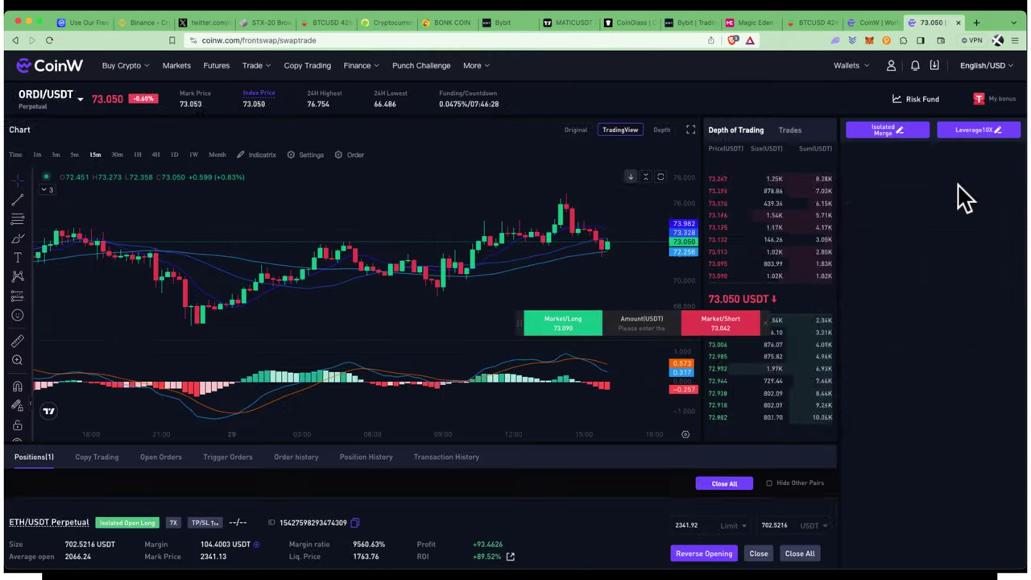
- Confirm isolated margin mode in the margin mode settings
{"action": "left_click", "coordinate": [901, 129]}
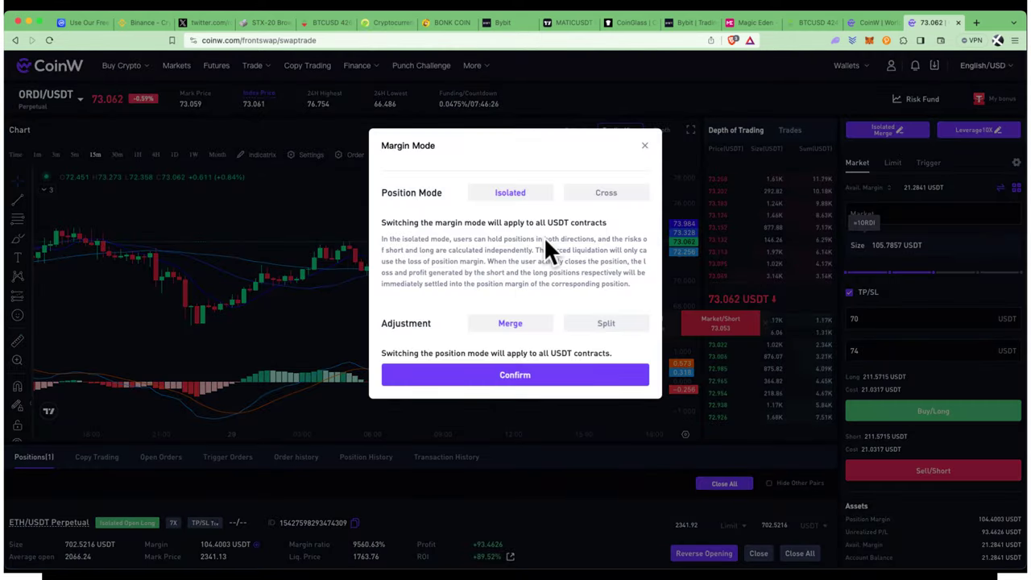
{"action": "left_click", "coordinate": [515, 375]}
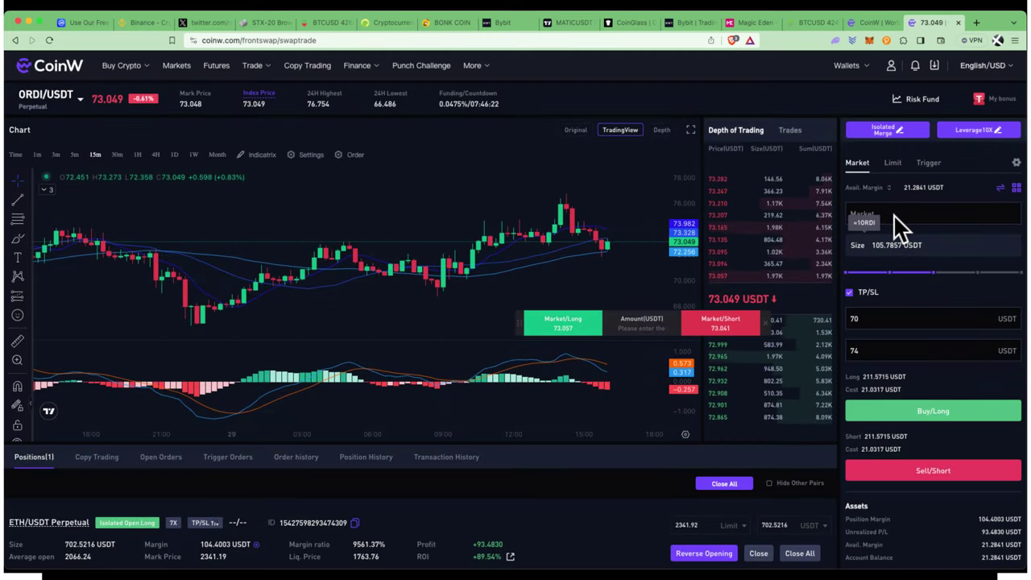
{"action": "left_click", "coordinate": [873, 203]}
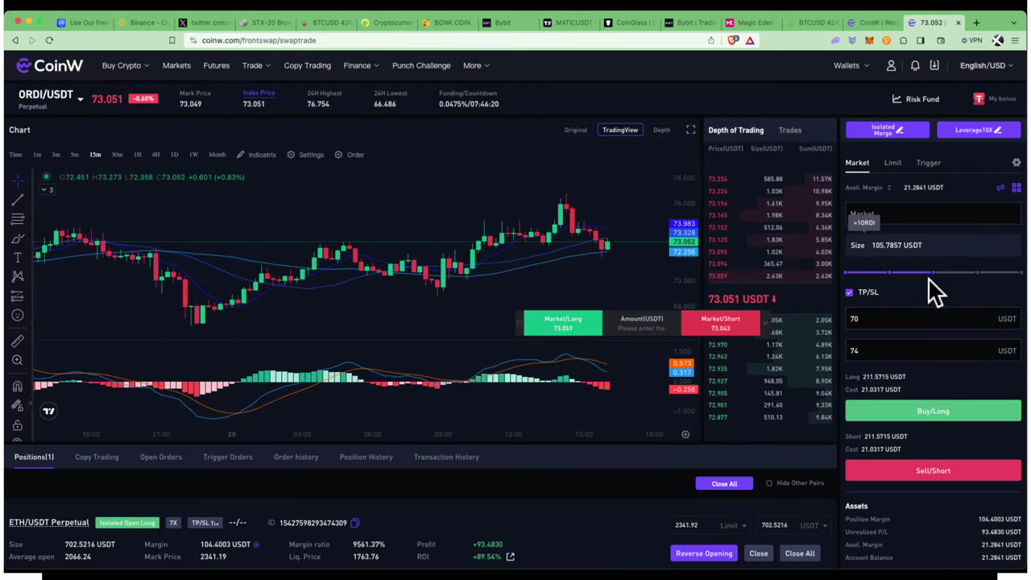
- Confirm the 10X ORDI/USDT short with 70/74 TP/SL, then move the quick-order widget higher
{"action": "left_click", "coordinate": [934, 471]}
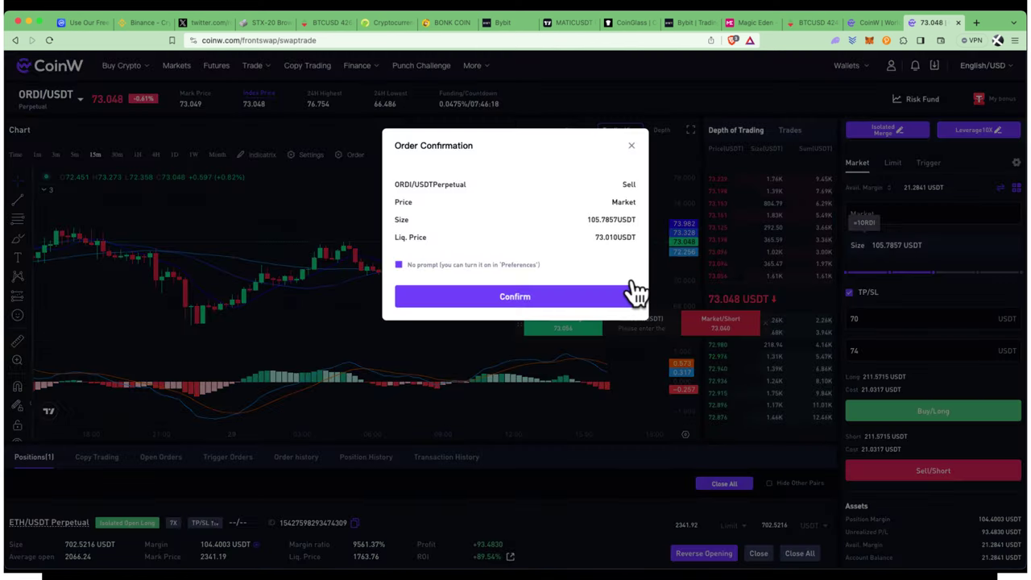
{"action": "left_click", "coordinate": [525, 301]}
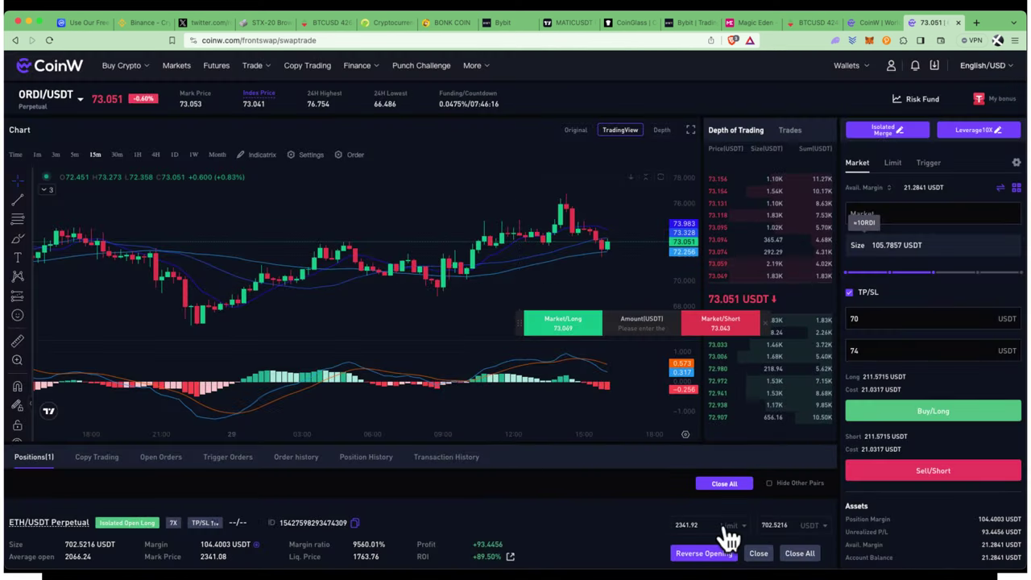
{"action": "scroll", "coordinate": [722, 537], "scroll_direction": "down", "scroll_amount": 1}
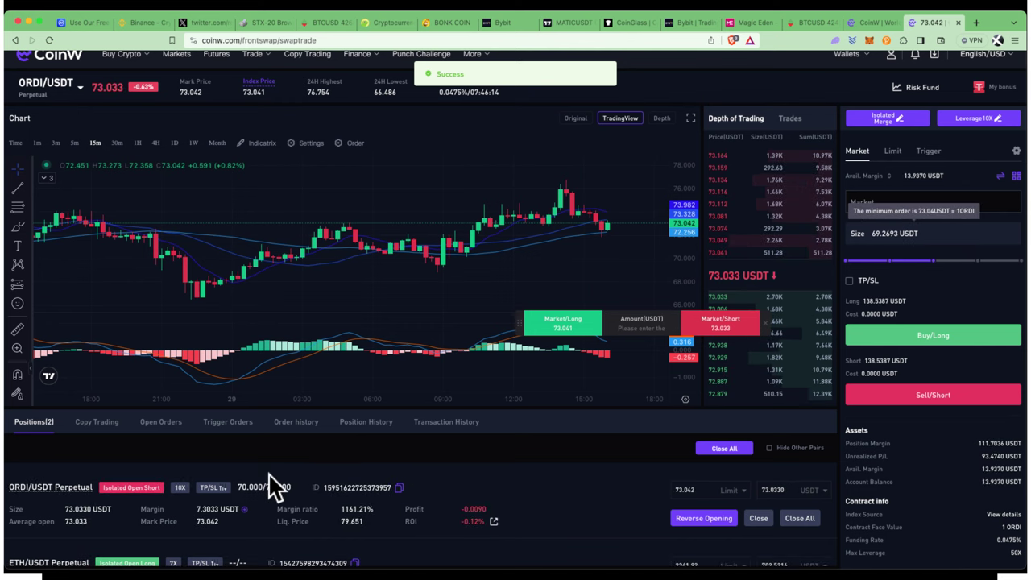
{"action": "scroll", "coordinate": [427, 545], "scroll_direction": "up", "scroll_amount": 1}
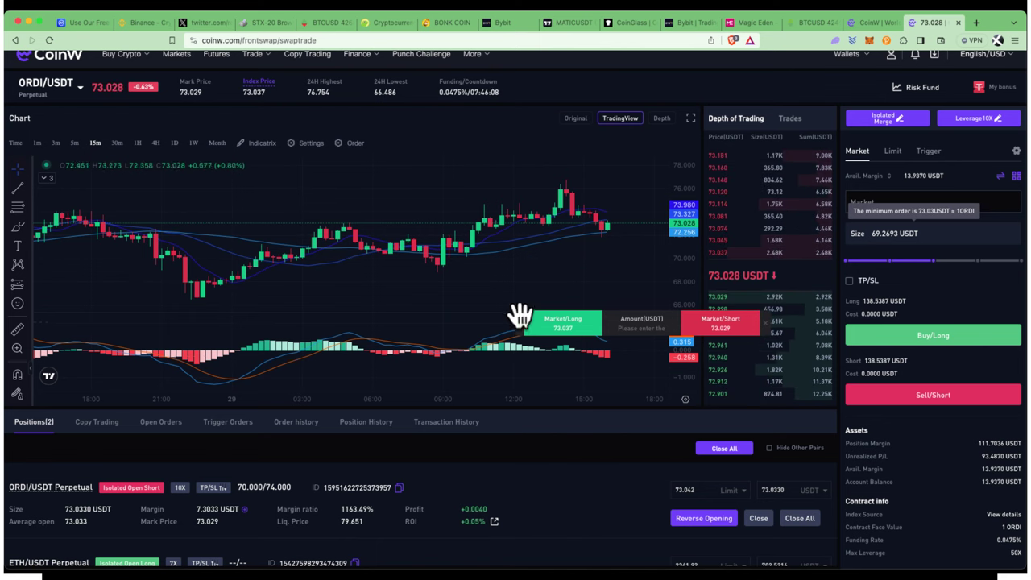
{"action": "left_click_drag", "start_coordinate": [525, 319], "coordinate": [504, 227]}
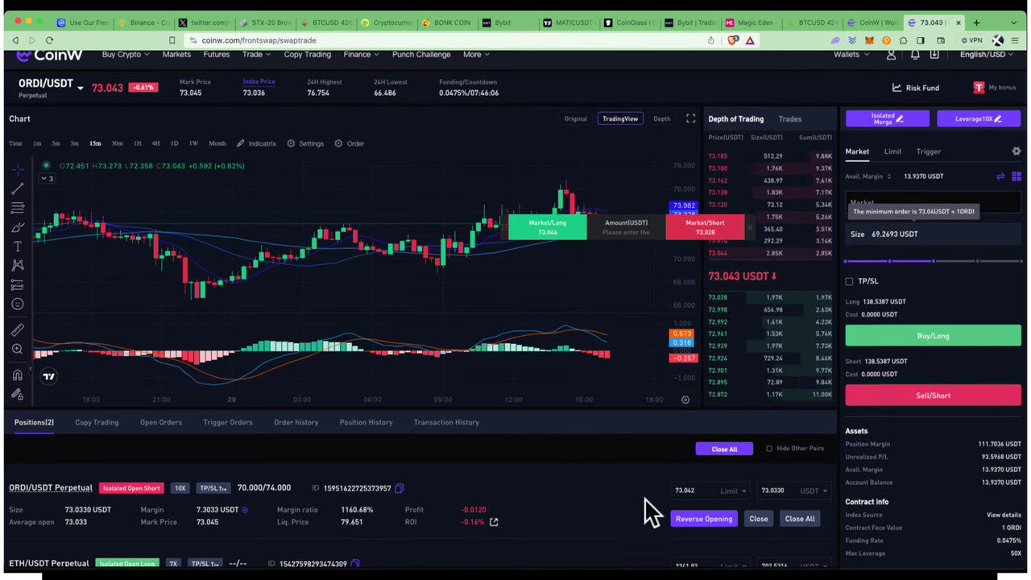
{"action": "scroll", "coordinate": [644, 507], "scroll_direction": "up", "scroll_amount": 1}
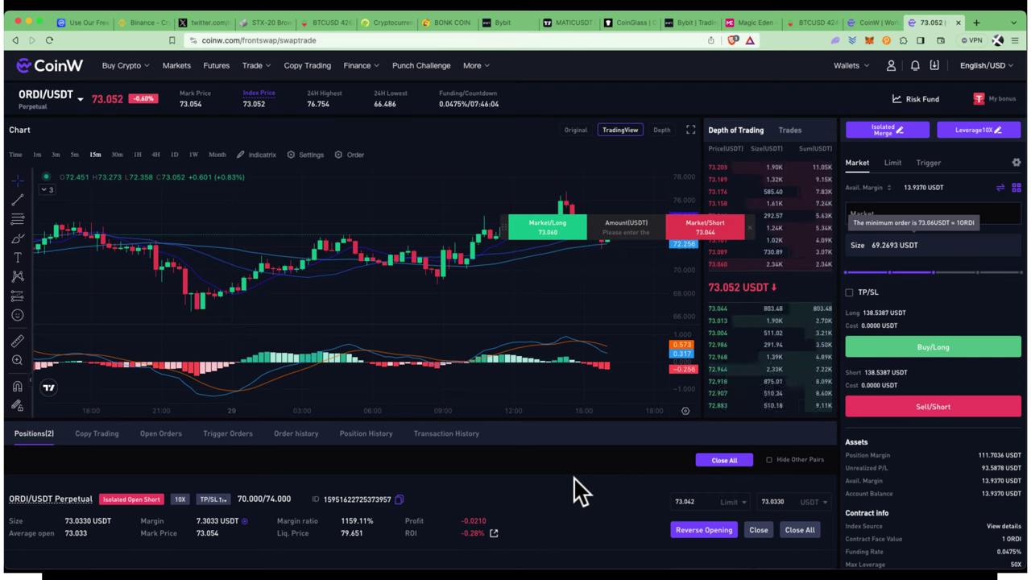